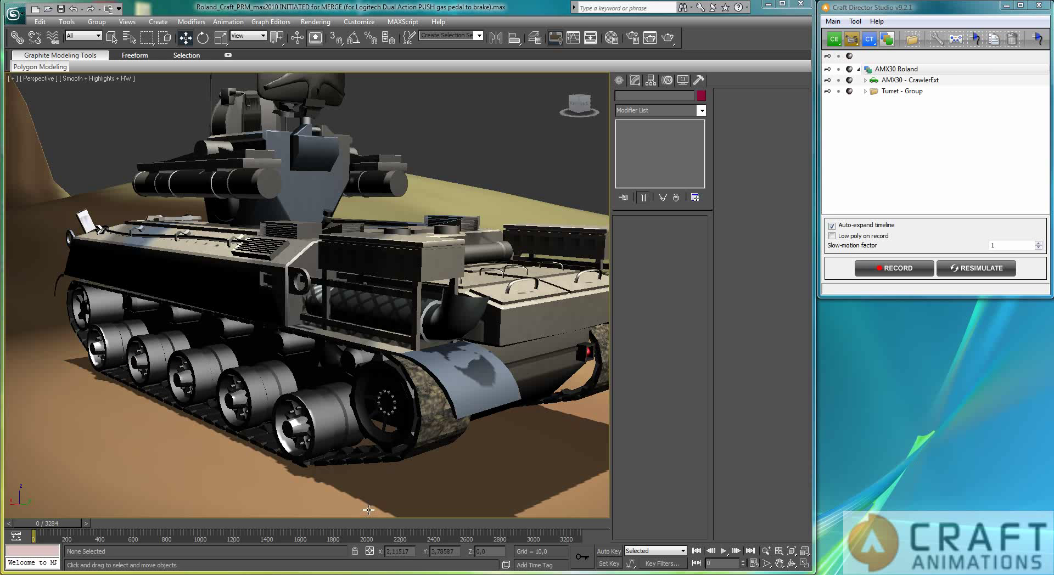
- Inspect a left track link on the AMX30 Roland tank and show the Craft control meshes for all its tools
click(280, 454)
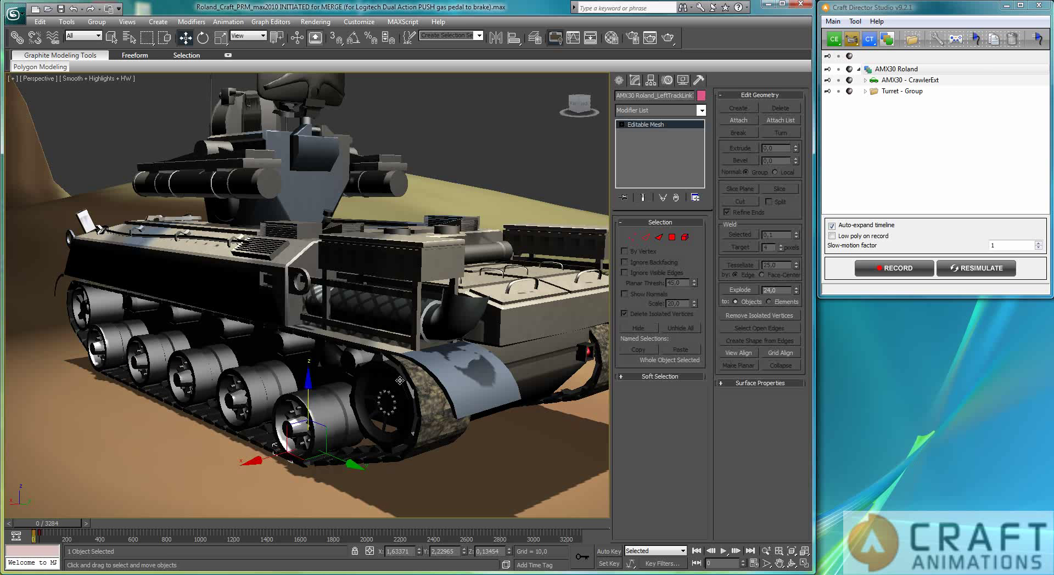
click(513, 147)
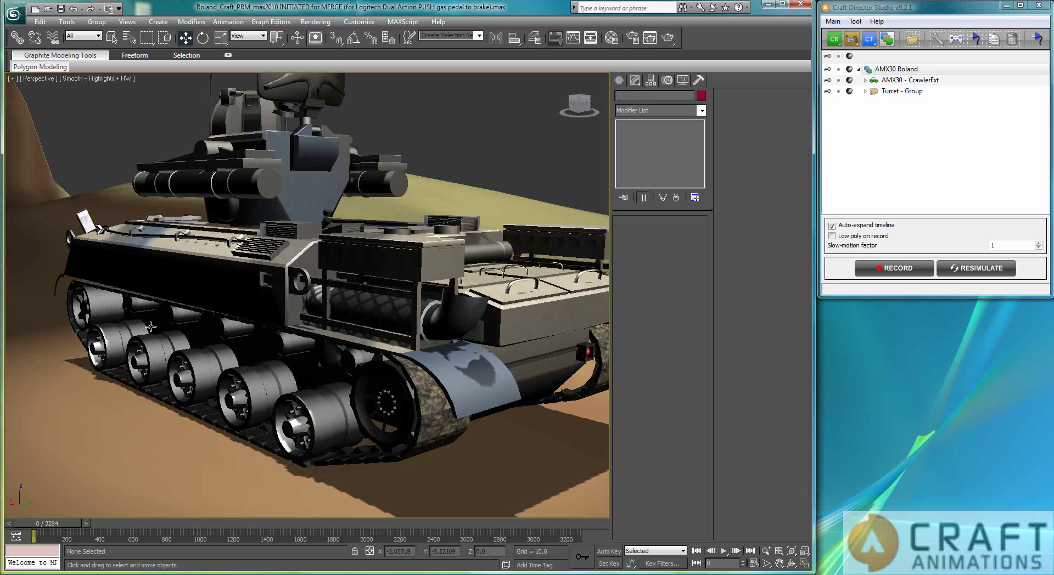
click(839, 57)
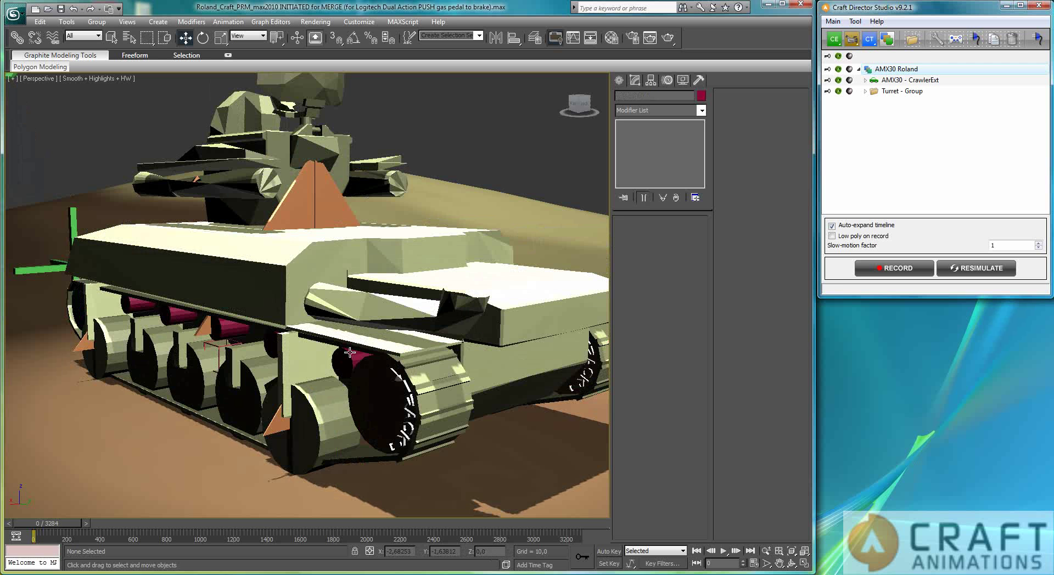
click(894, 269)
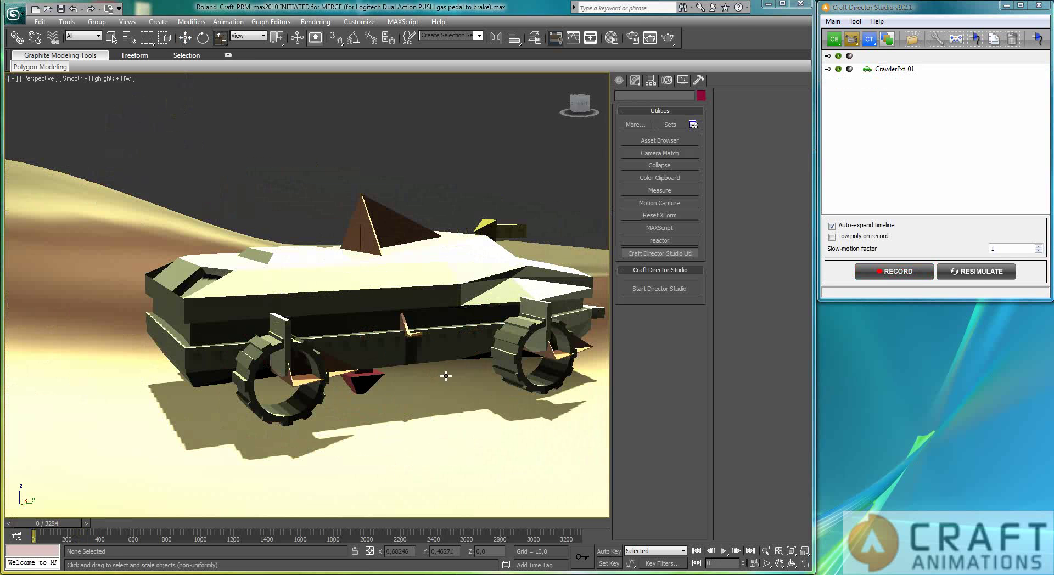
- Try linking the CrawlerExt_01 gravity direction arrow under the crawler body to the ground beneath it
click(417, 360)
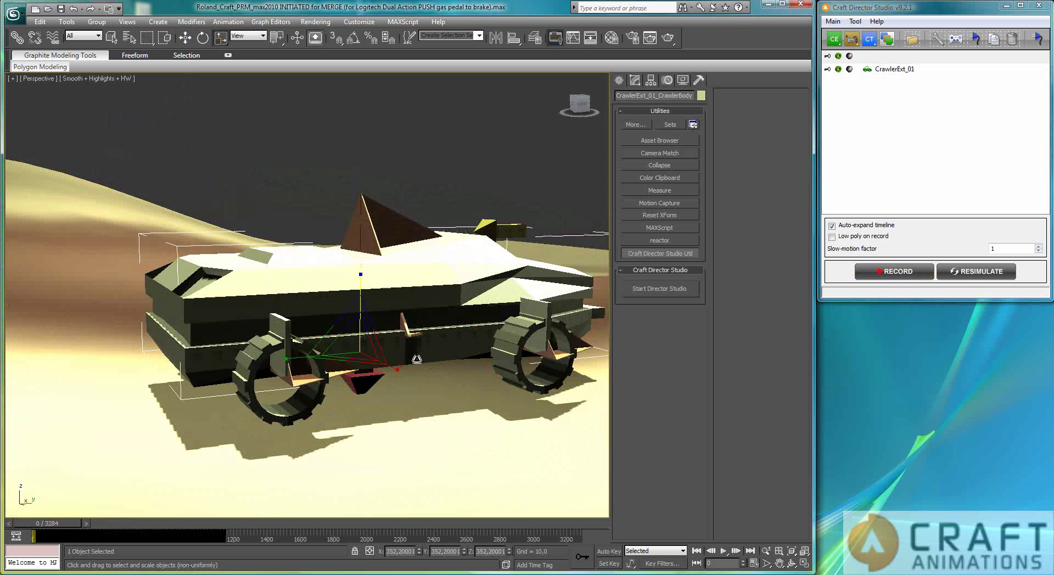
click(422, 212)
alt+middle_drag(419, 432, 384, 426)
middle_drag(385, 426, 391, 348)
click(391, 348)
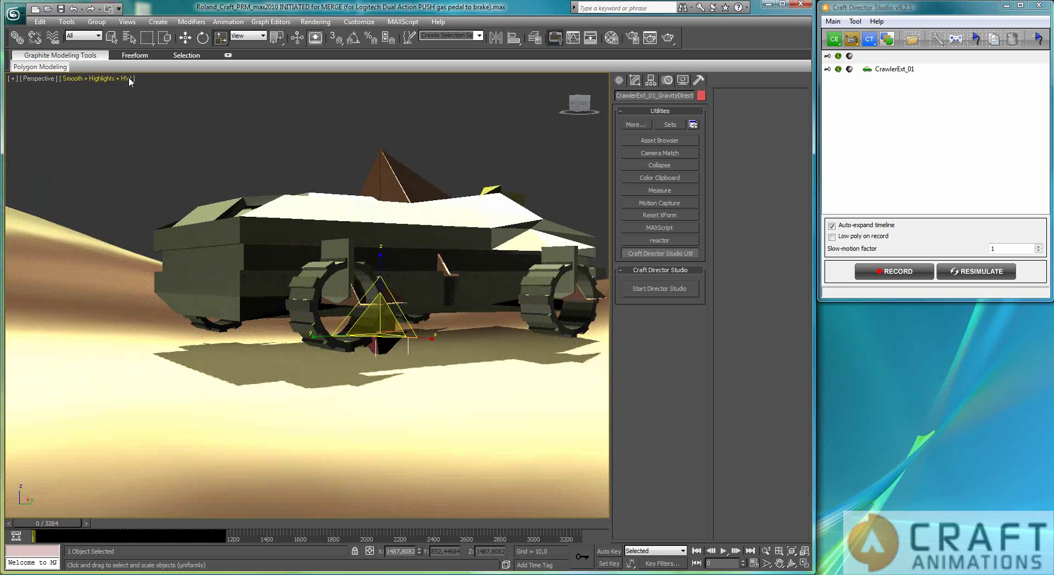
click(17, 37)
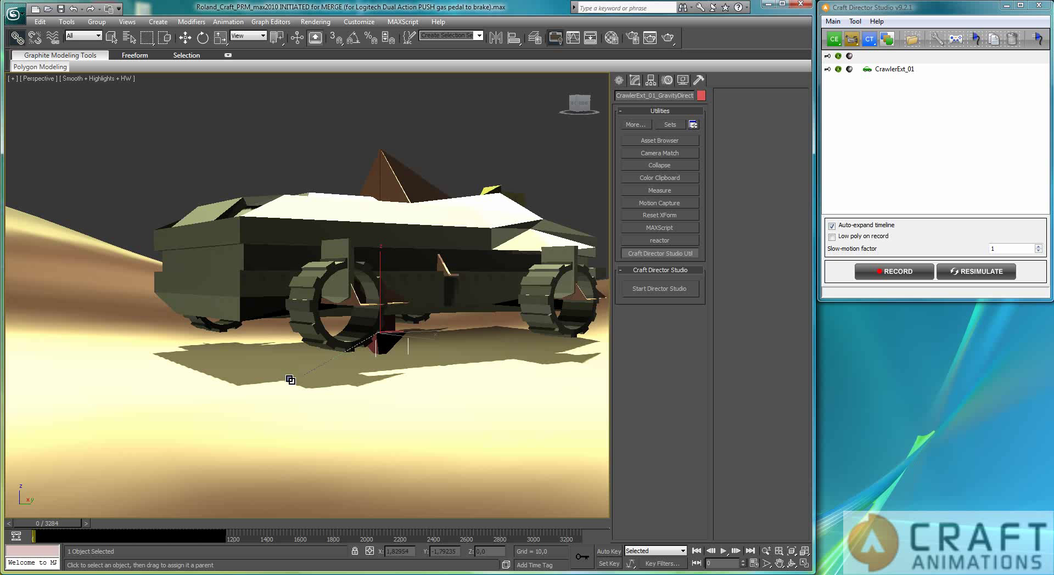
drag(378, 346, 412, 393)
alt+middle_drag(412, 394, 344, 503)
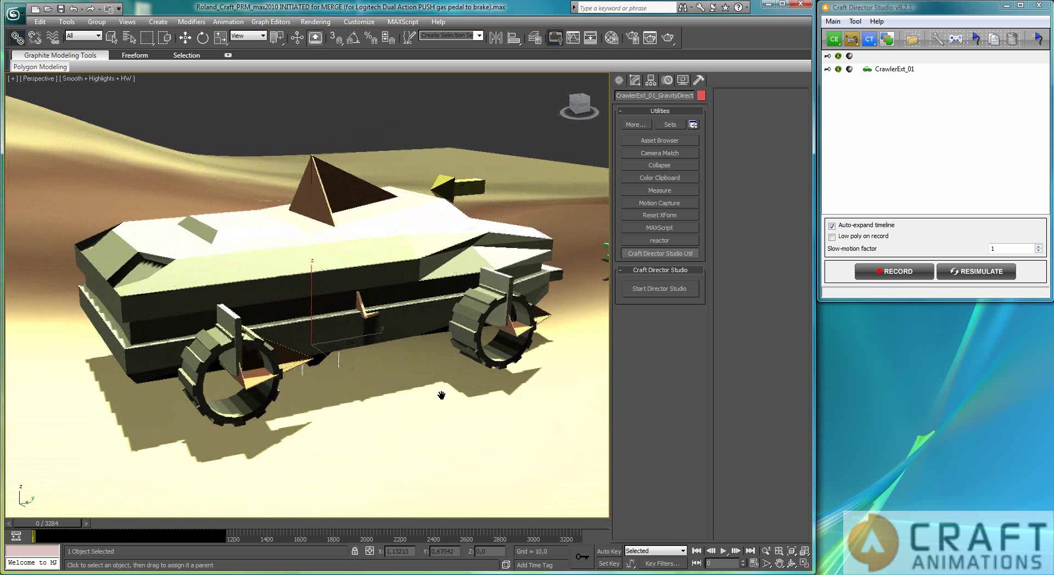
- Add a new CrawlerTracks tool as a child of CrawlerExt_01
right_click(908, 72)
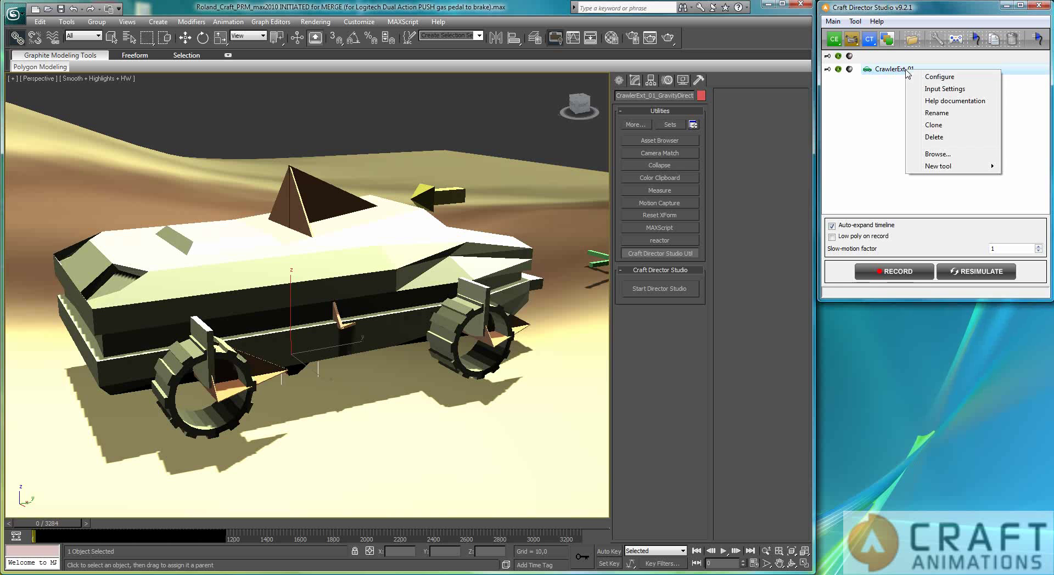
mouse_move(940, 167)
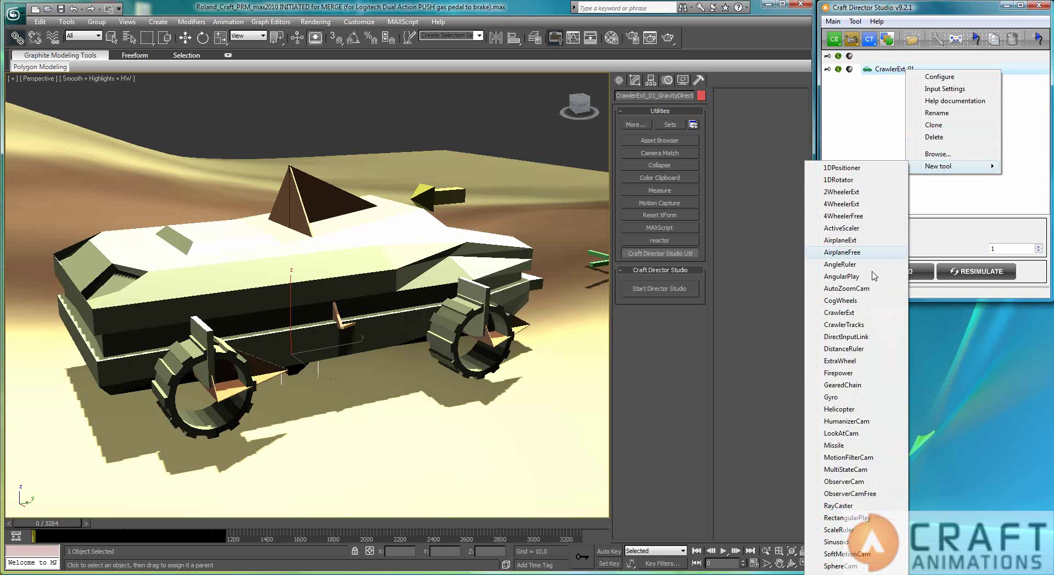
click(858, 324)
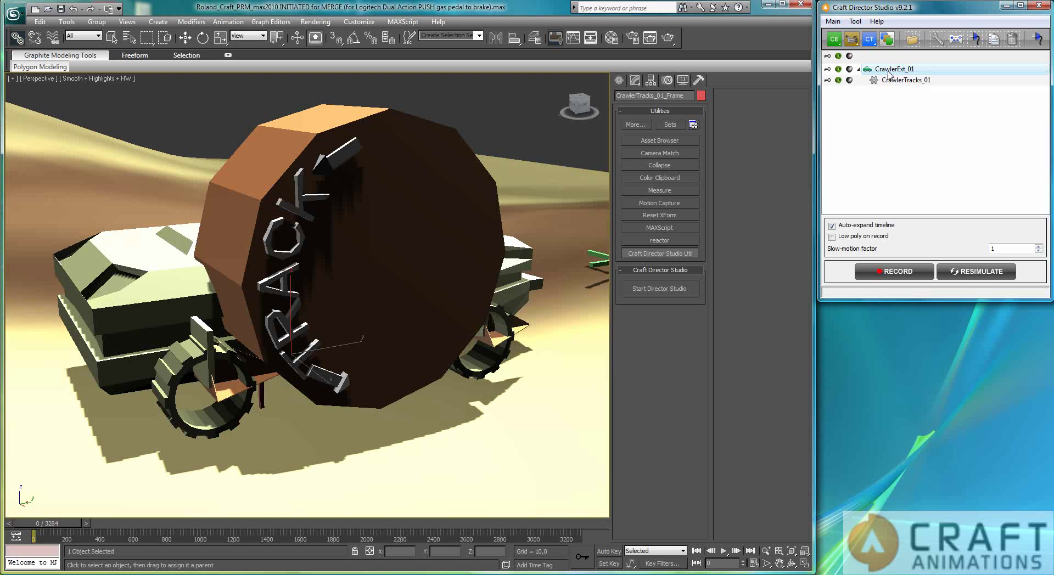
- Move the CrawlerTracks_01 frame sideways out from the crawler body to about X 0.90, Y 0.05
alt+middle_drag(291, 318, 403, 125)
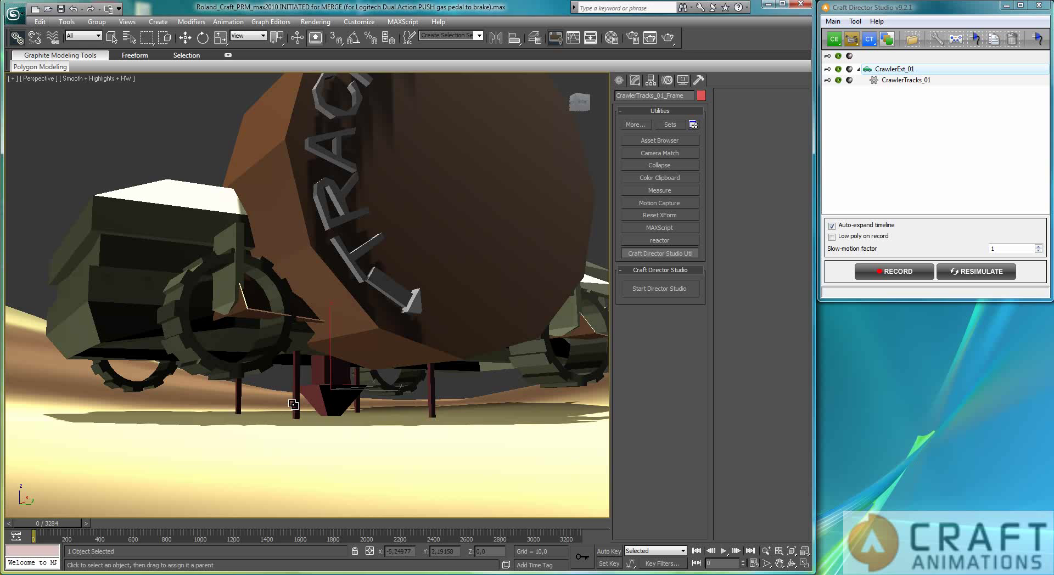
key(w)
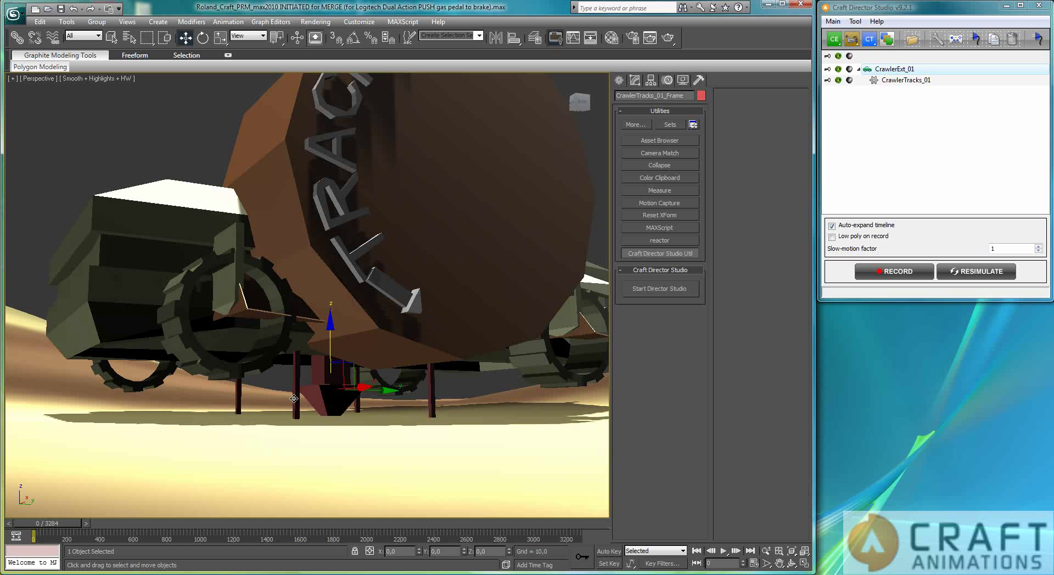
drag(366, 389, 427, 377)
- Uniformly scale down the CrawlerTracks_01 frame until its track wheel is roughly the size of the crawler's own wheels
mouse_move(420, 380)
alt+middle_down()
mouse_move(425, 421)
mouse_move(426, 369)
alt+middle_up()
scroll(426, 369, down, 10)
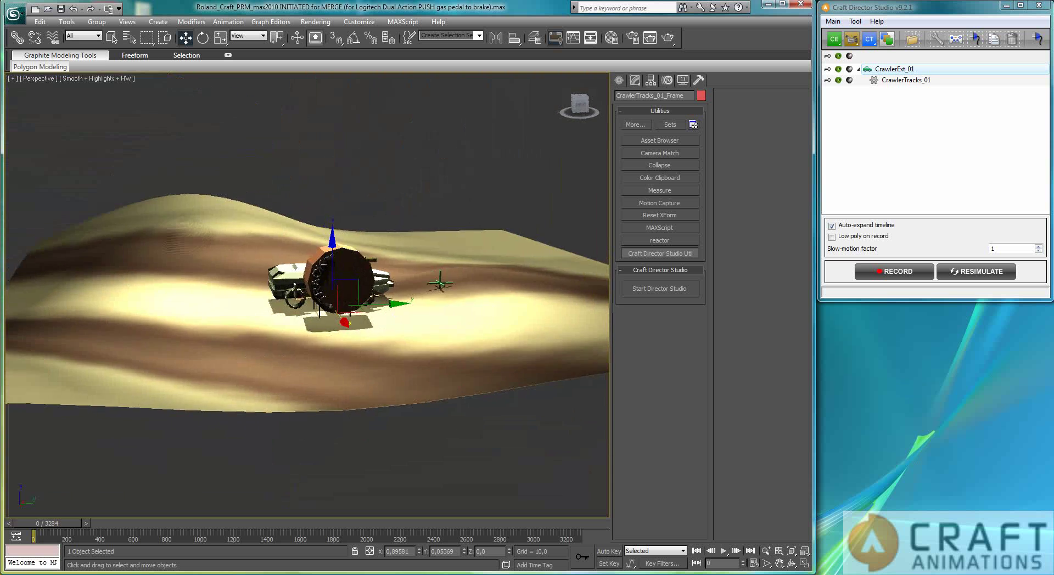
alt+middle_drag(554, 258, 593, 247)
alt+middle_drag(387, 277, 327, 298)
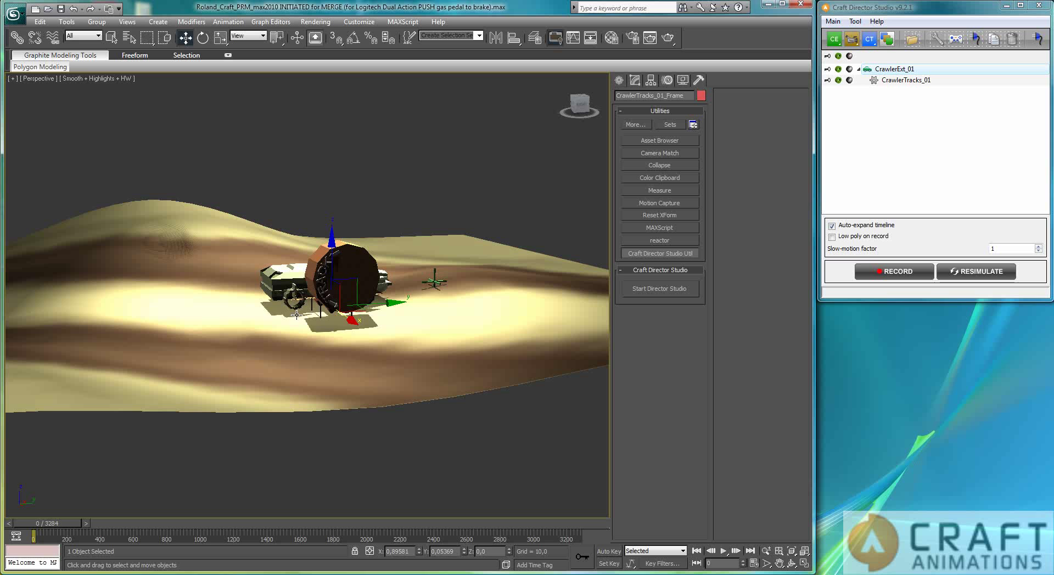
key(r)
drag(322, 305, 300, 355)
key(z)
alt+middle_drag(353, 339, 384, 351)
scroll(412, 374, down, 5)
scroll(335, 306, up, 2)
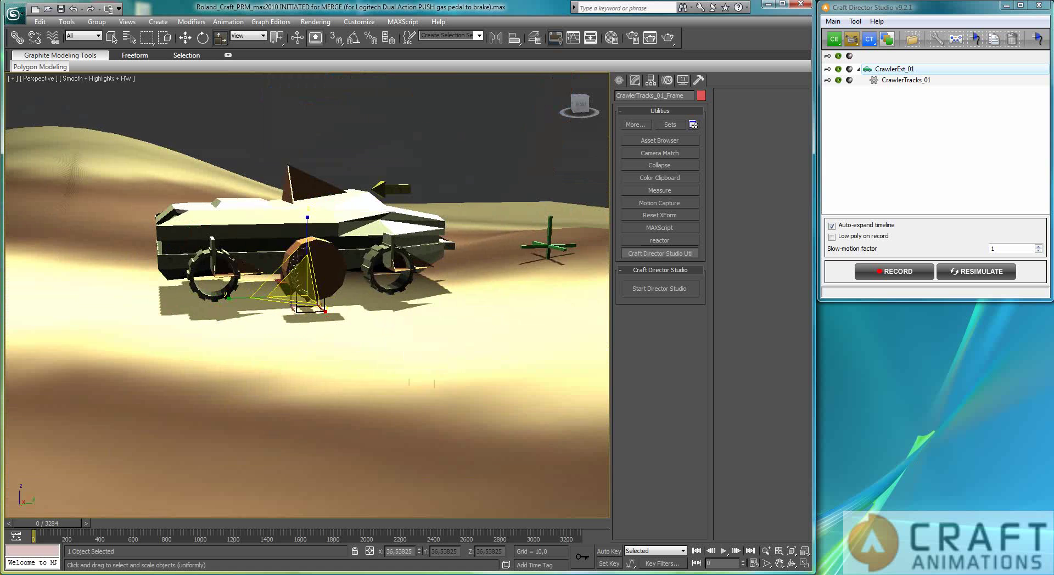
drag(304, 297, 333, 266)
- Align the CrawlerTracks_01 drive wheel to the near-side crawler wheel at the negative-Y end, pivot to pivot in X, Y and Z
click(330, 269)
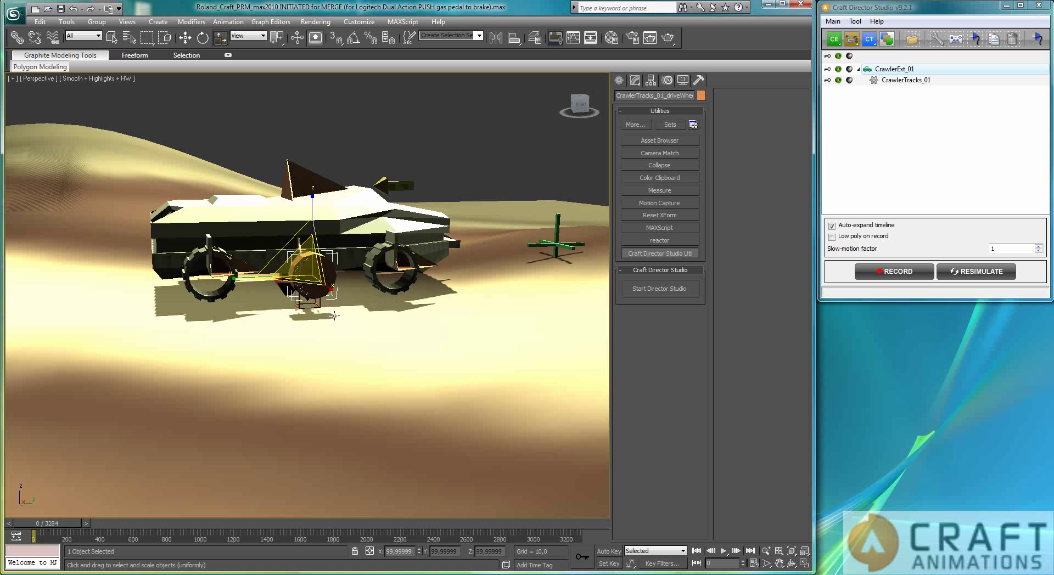
alt+middle_drag(304, 305, 293, 284)
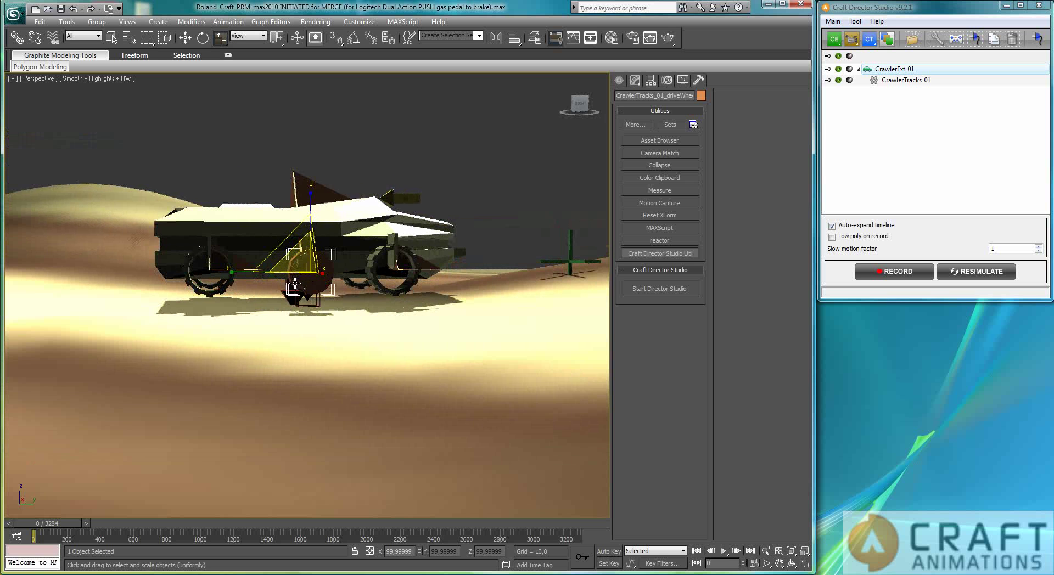
click(514, 37)
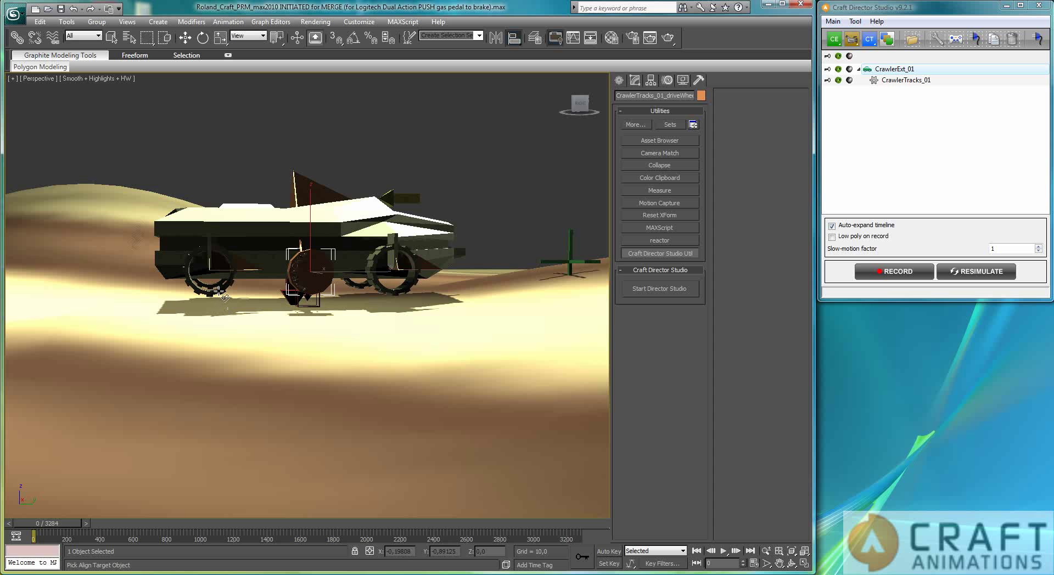
click(220, 294)
click(410, 374)
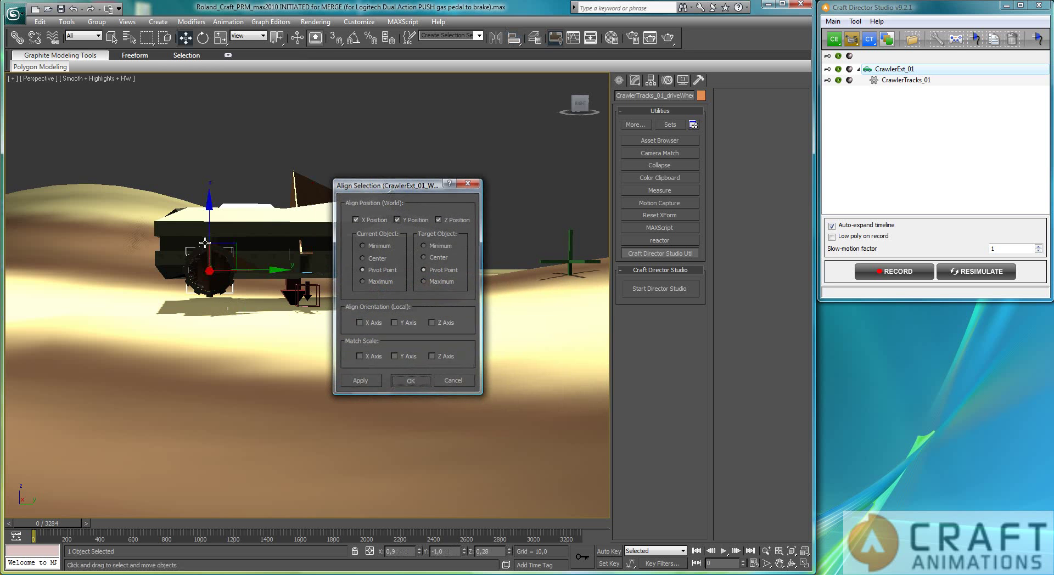
- Scale the drive wheel non-uniformly to about 140 percent in X and 88 percent in Y and Z to fit the crawler wheel
key(z)
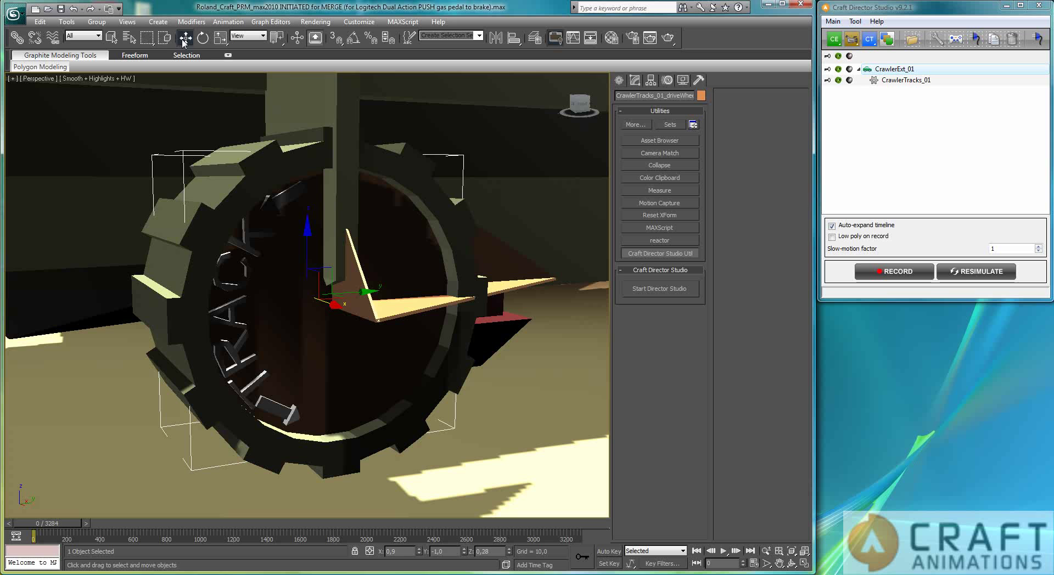
key(r)
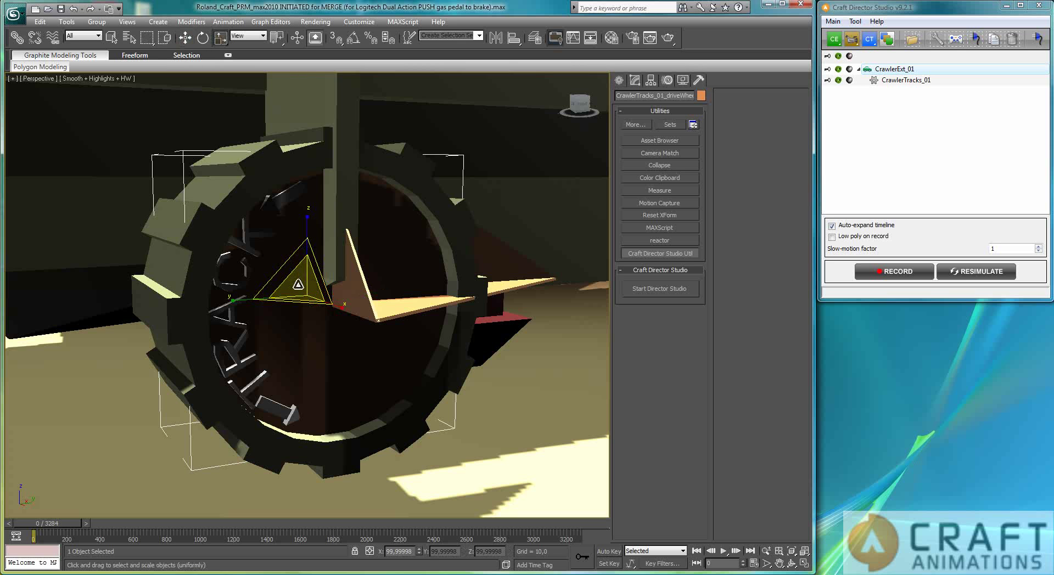
drag(298, 284, 351, 307)
key(r)
mouse_move(348, 329)
alt+middle_down()
mouse_move(327, 319)
mouse_move(361, 340)
alt+middle_up()
scroll(374, 328, down, 5)
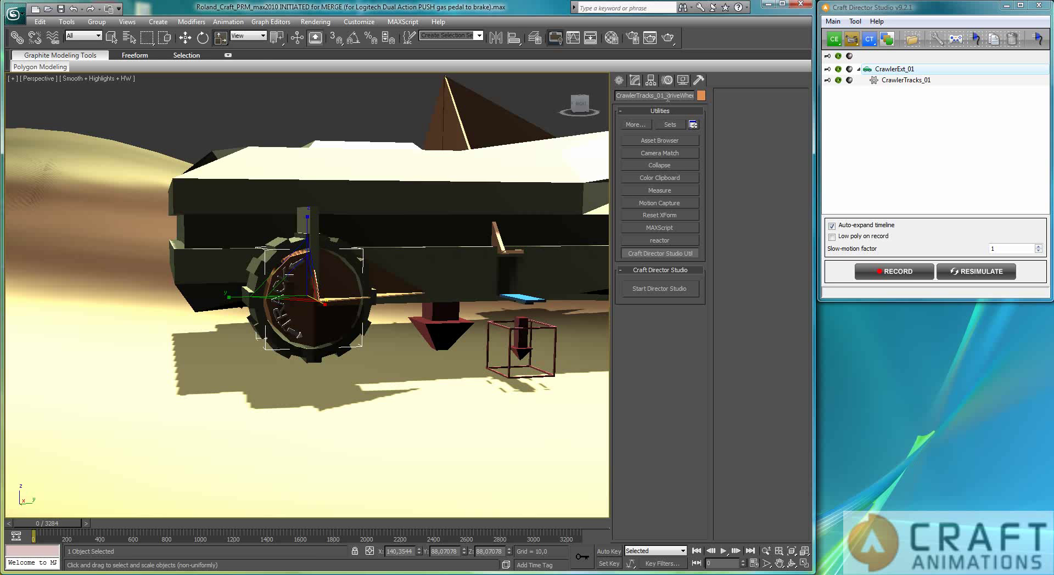
- Link the CrawlerTracks_01 drive wheel to the crawler wheel it sits inside
drag(668, 97, 710, 89)
click(17, 37)
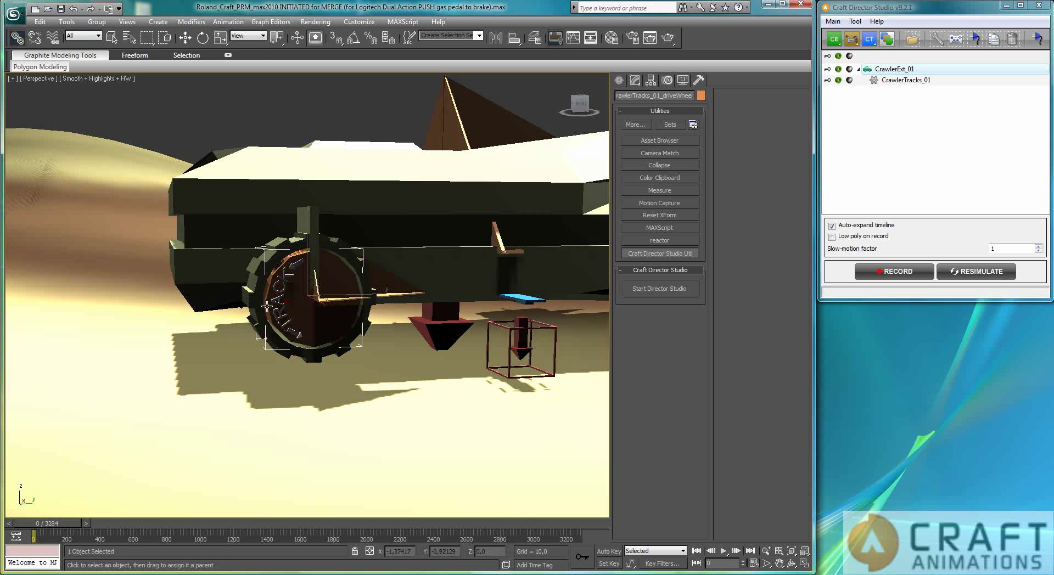
drag(260, 270, 259, 271)
alt+middle_drag(411, 316, 298, 371)
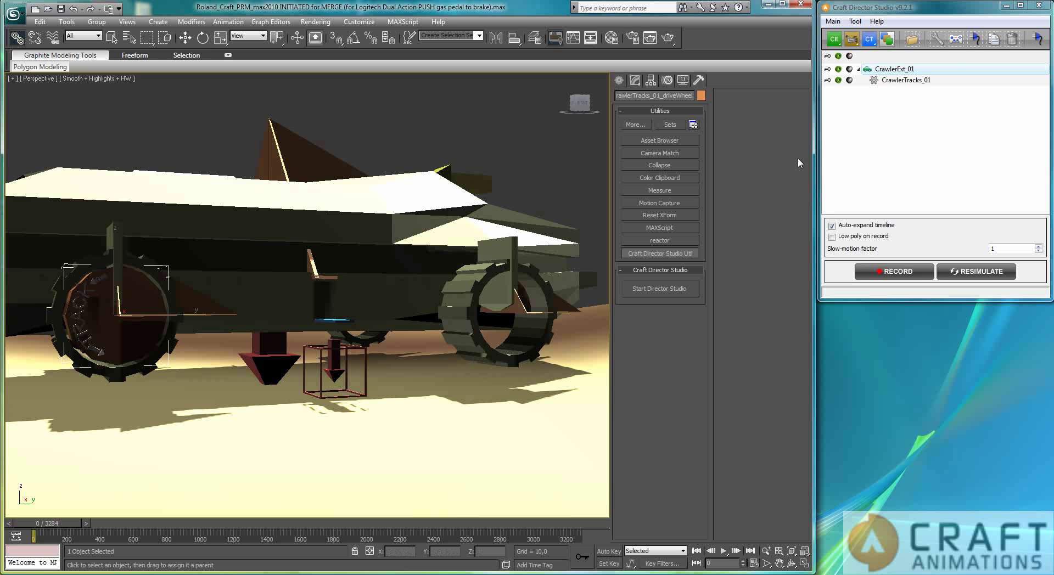
- Open the CrawlerTracks_01 configuration and add a wheel to the track, keeping Static Wheel and Inner Wheel enabled
double_click(907, 82)
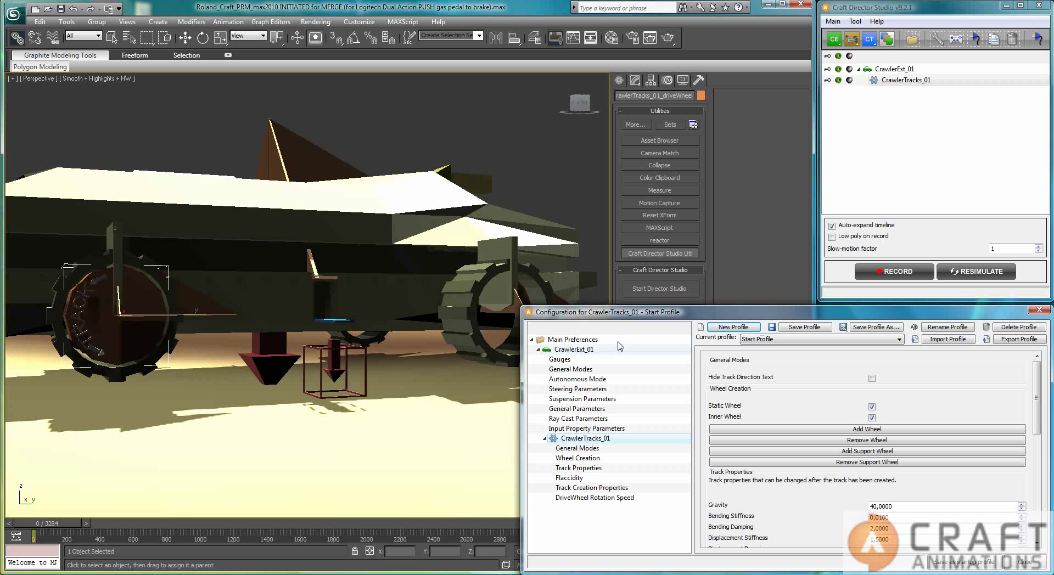
middle_click(367, 247)
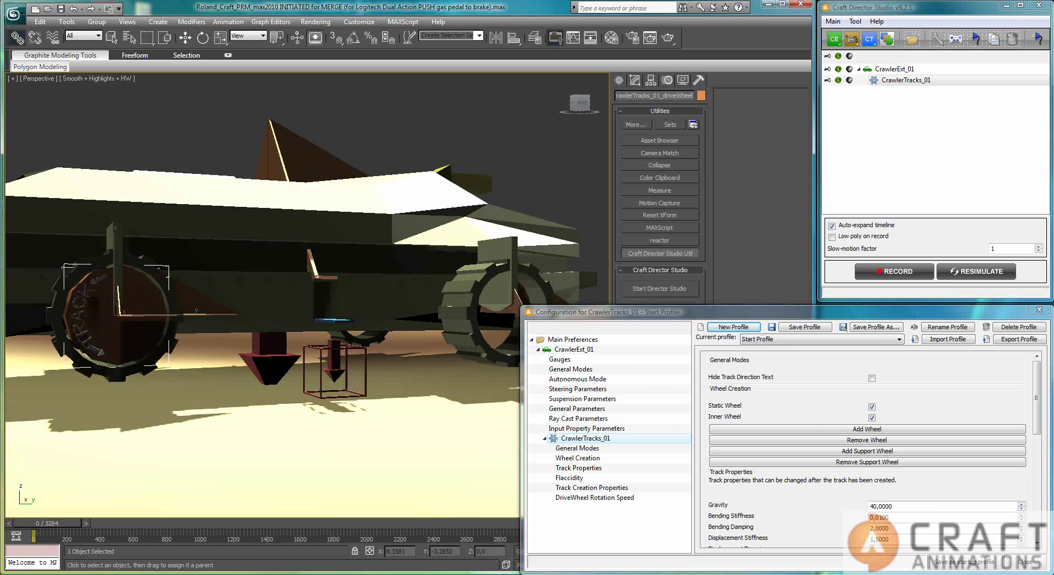
scroll(367, 248, down, 2)
middle_drag(366, 249, 349, 272)
scroll(348, 272, up, 1)
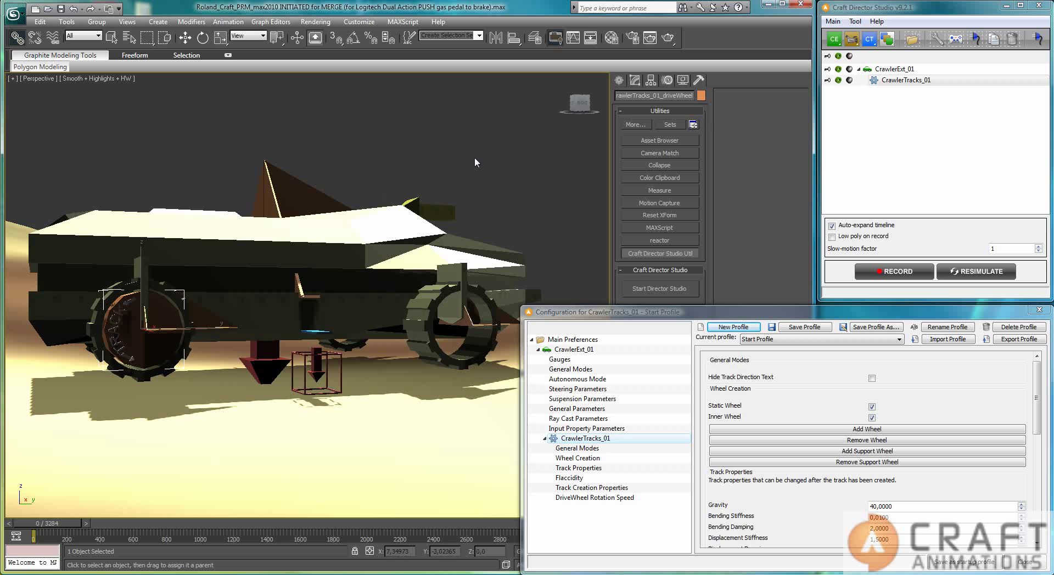
click(867, 429)
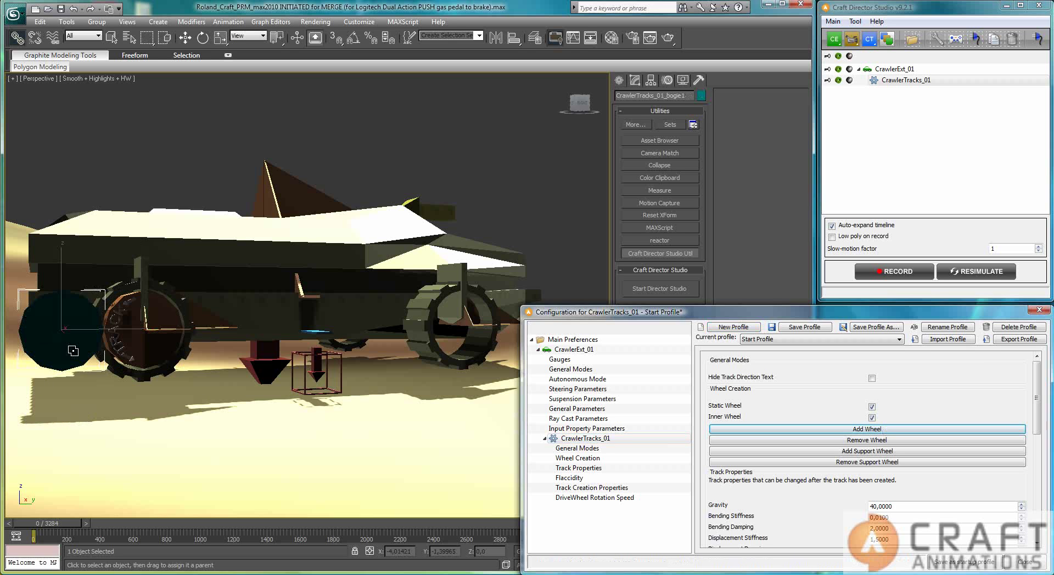
- Align the added bogie wheel to the near-side crawler wheel at the positive-Y end, pivot to pivot in X, Y and Z
click(76, 259)
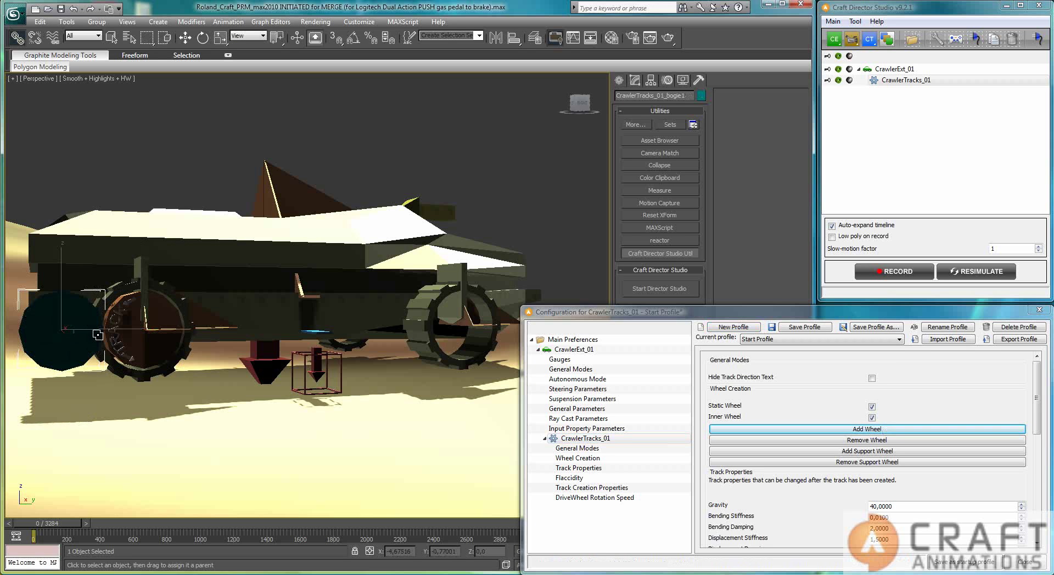
key(w)
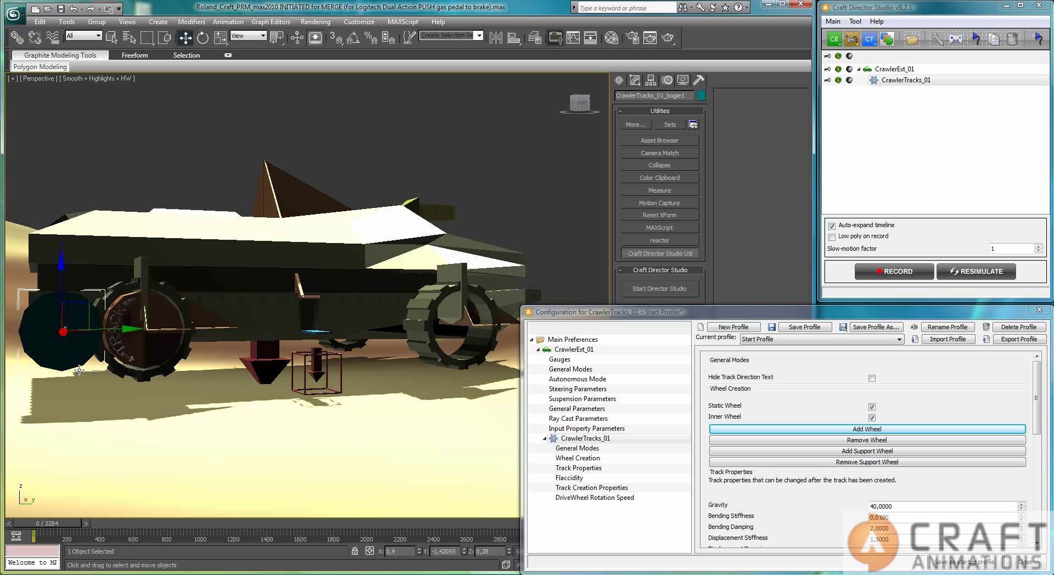
click(515, 38)
click(478, 354)
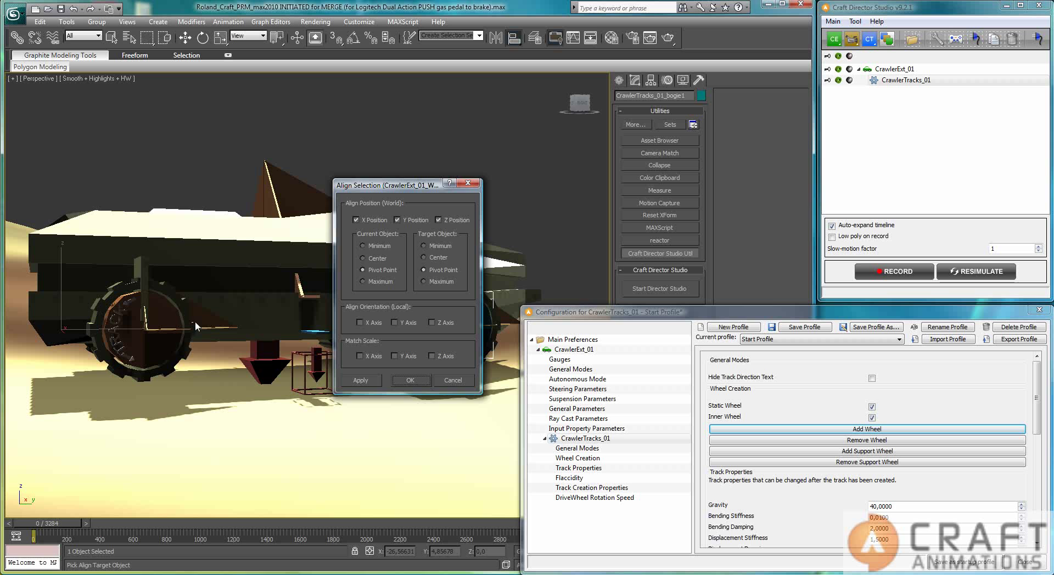
click(410, 381)
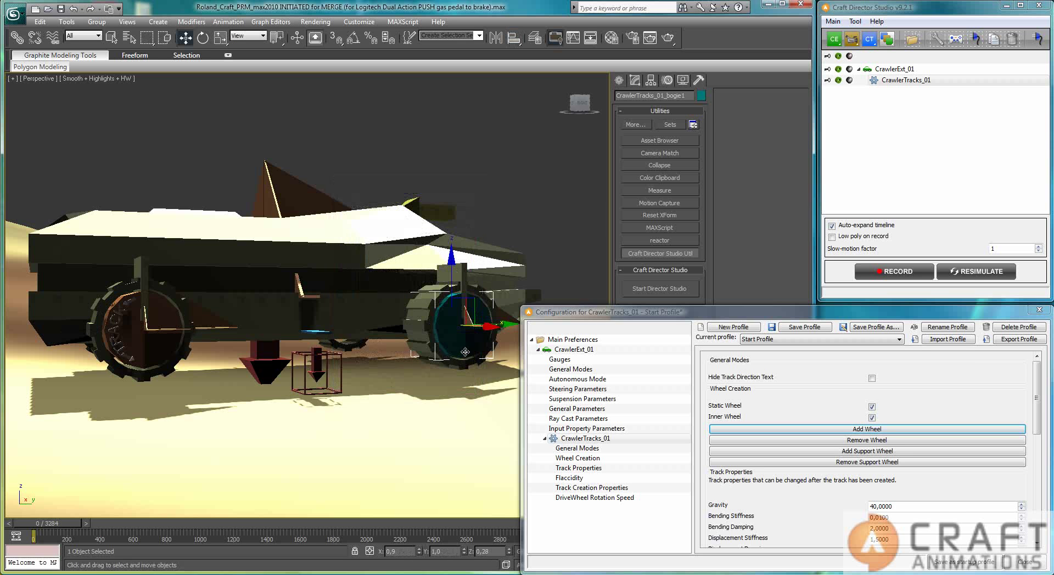
- Link the static inner bogie wheel to the near-side crawler wheel it sits inside
alt+middle_drag(147, 381, 142, 374)
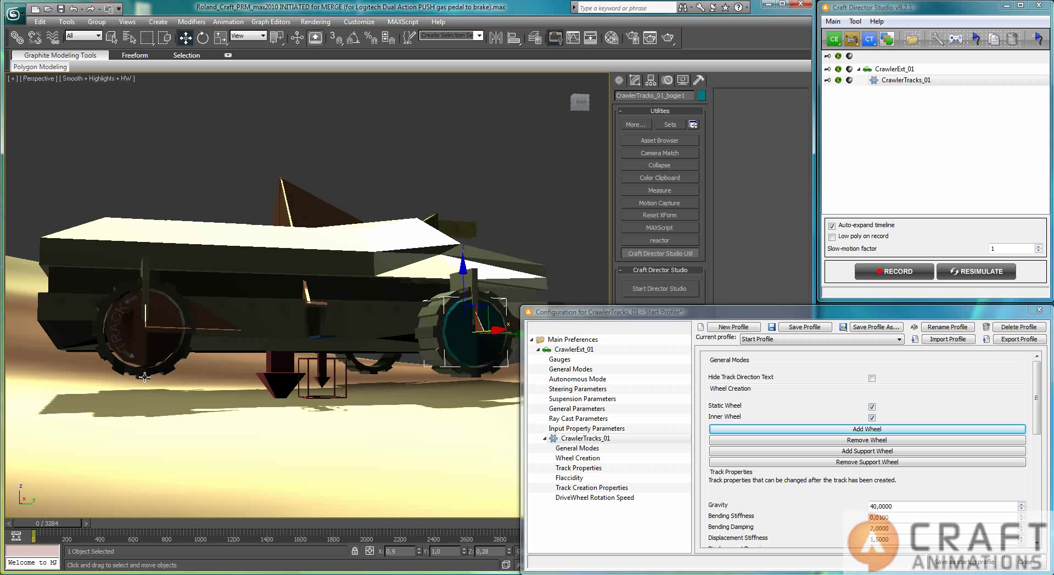
click(325, 339)
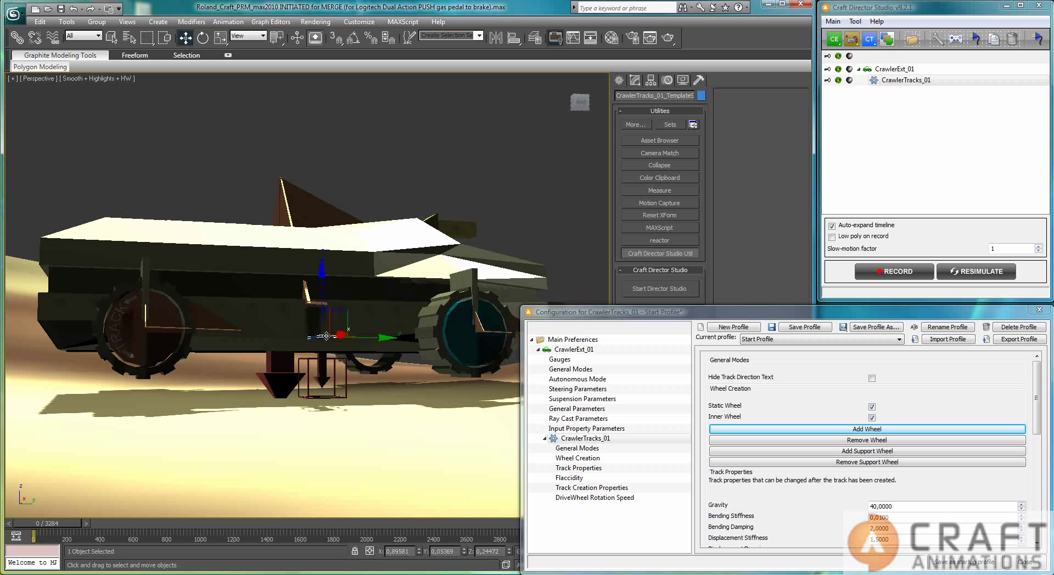
alt+middle_drag(326, 339, 333, 359)
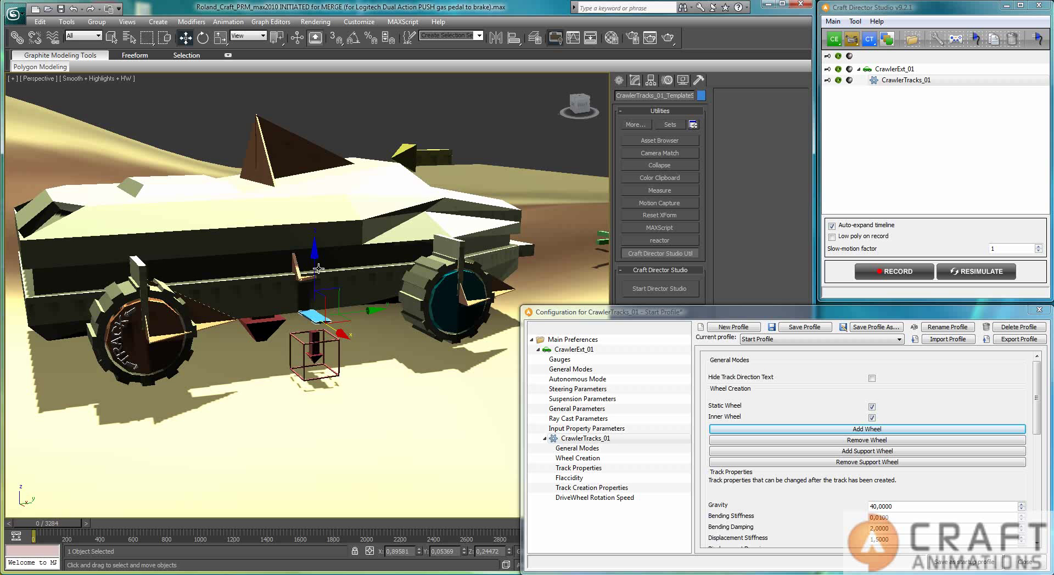
alt+middle_drag(308, 311, 92, 352)
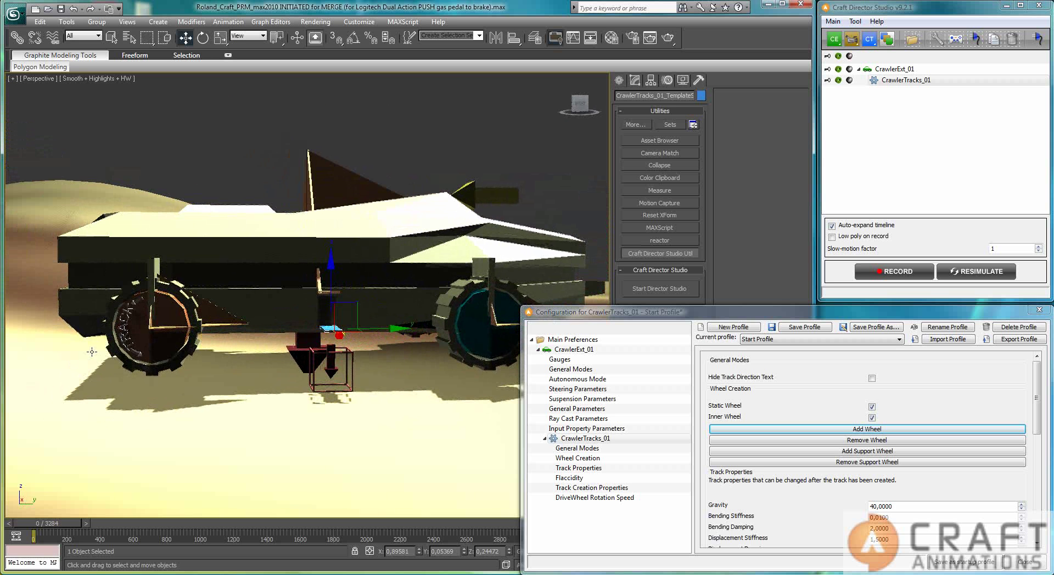
alt+middle_drag(314, 390, 225, 385)
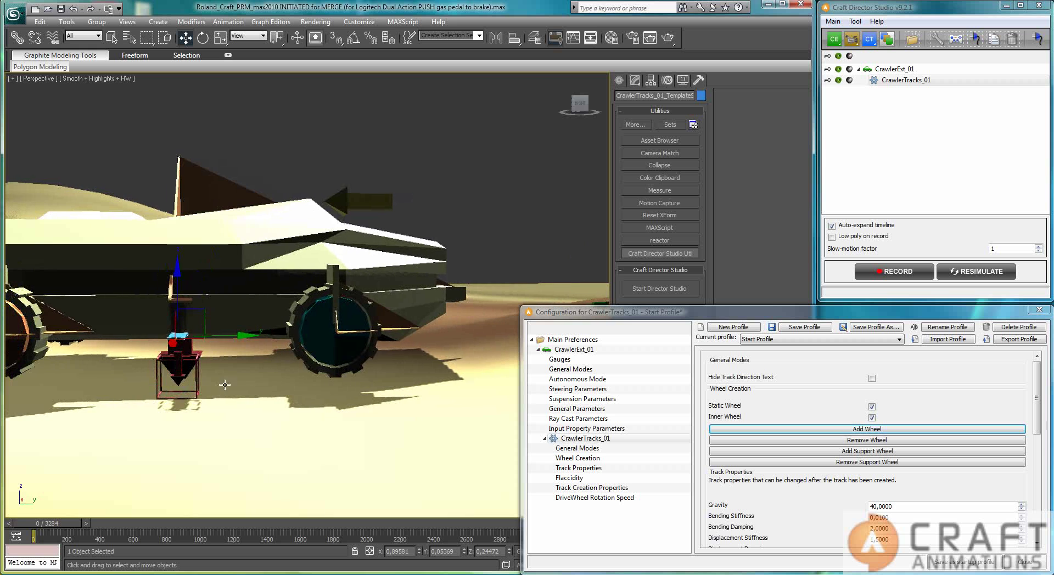
click(348, 355)
click(18, 38)
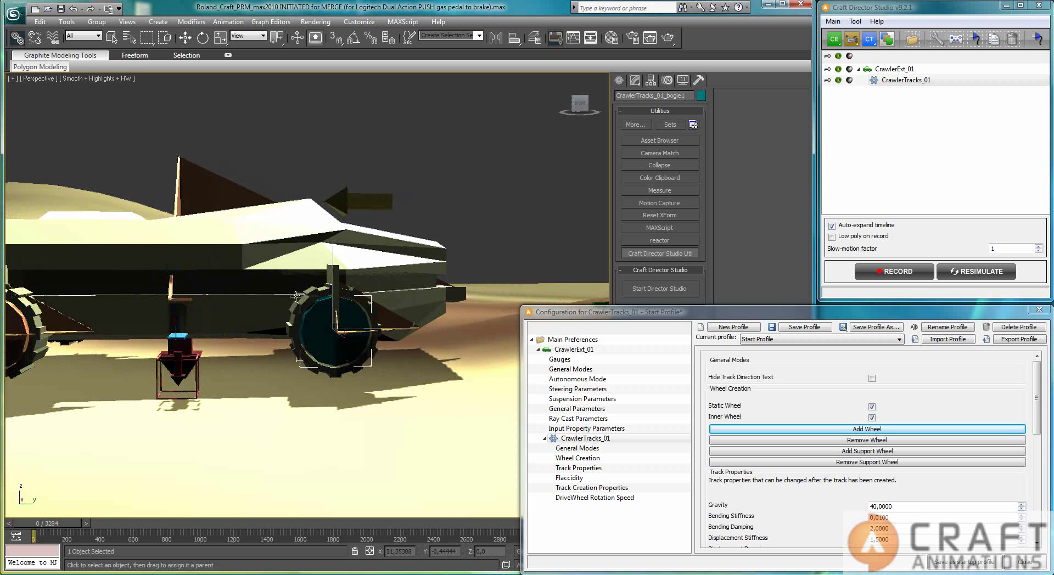
drag(332, 348, 286, 339)
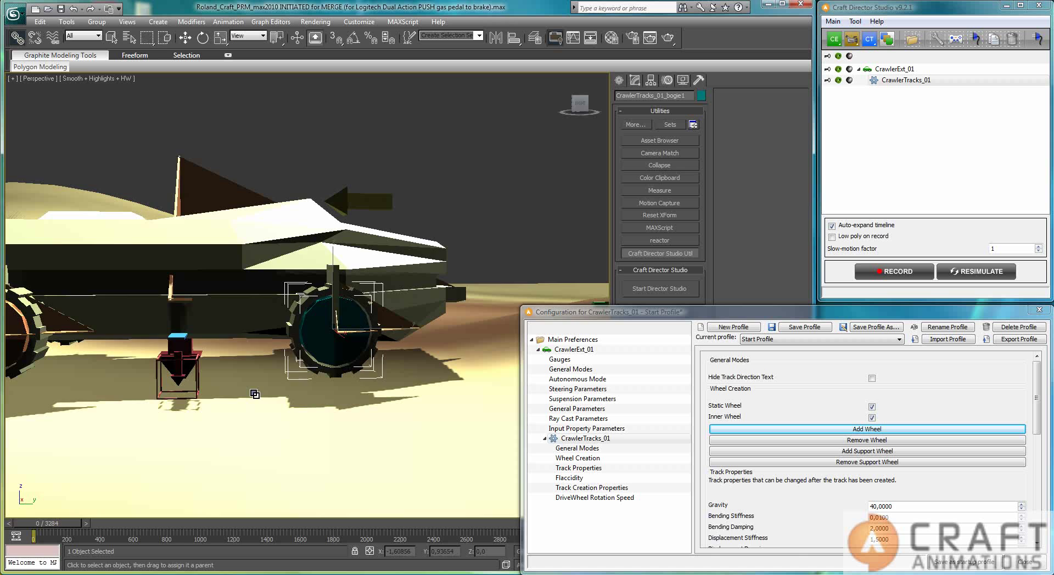
- Add another wheel to the CrawlerTracks_01 track with Static Wheel and Inner Wheel disabled
alt+middle_drag(255, 394, 463, 412)
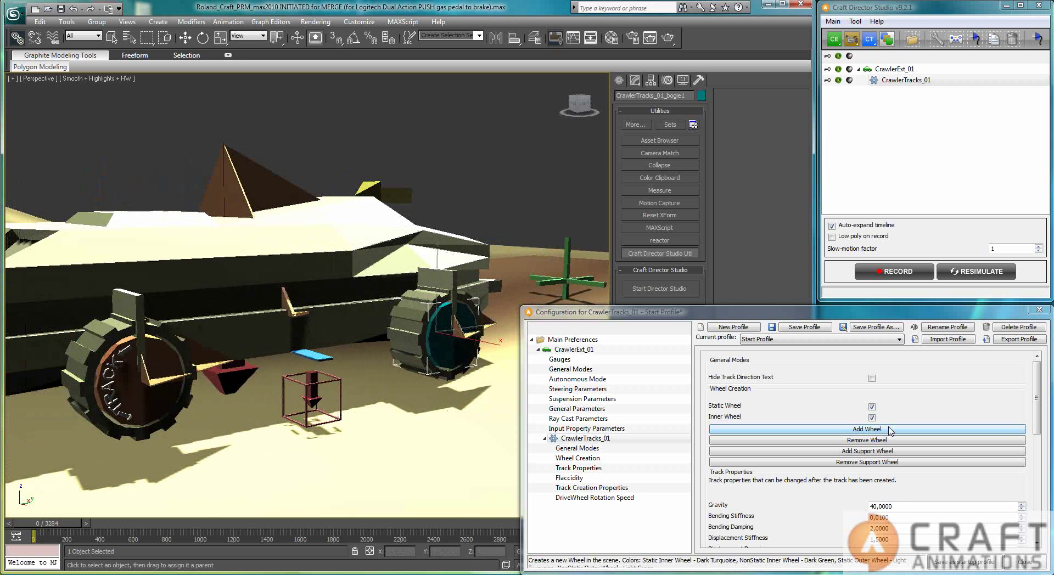
click(872, 418)
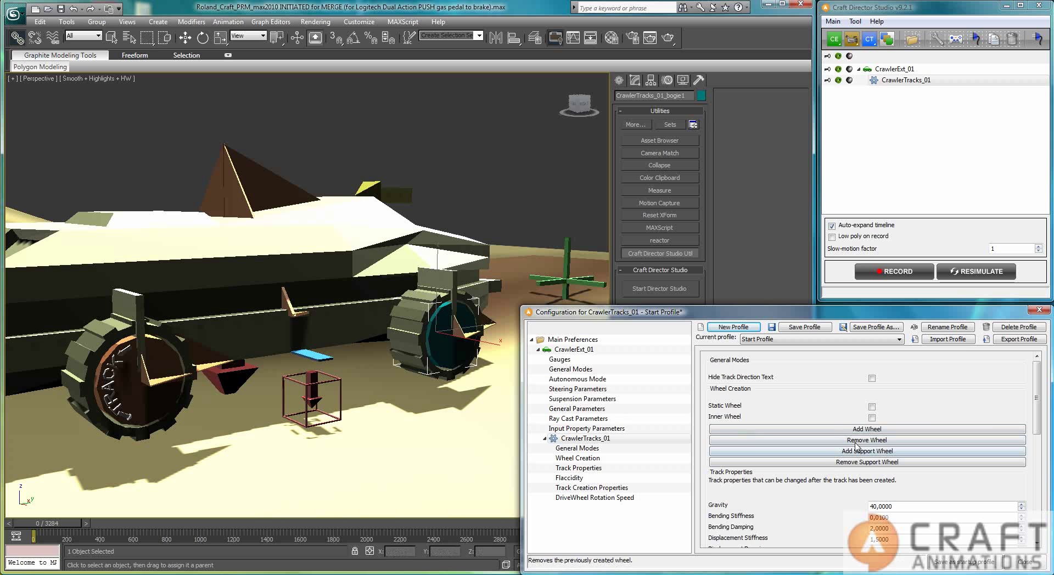
click(880, 430)
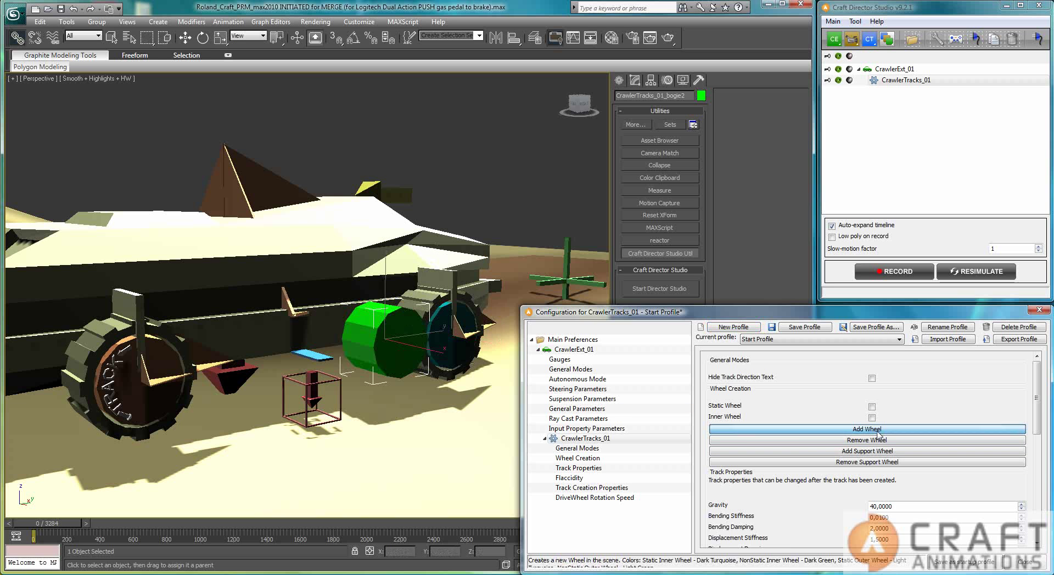
- Move the new green bogie wheel midway between the two near-side crawler wheels, to about Y 0.14 and Z 0.43
alt+middle_drag(491, 360, 473, 351)
key(w)
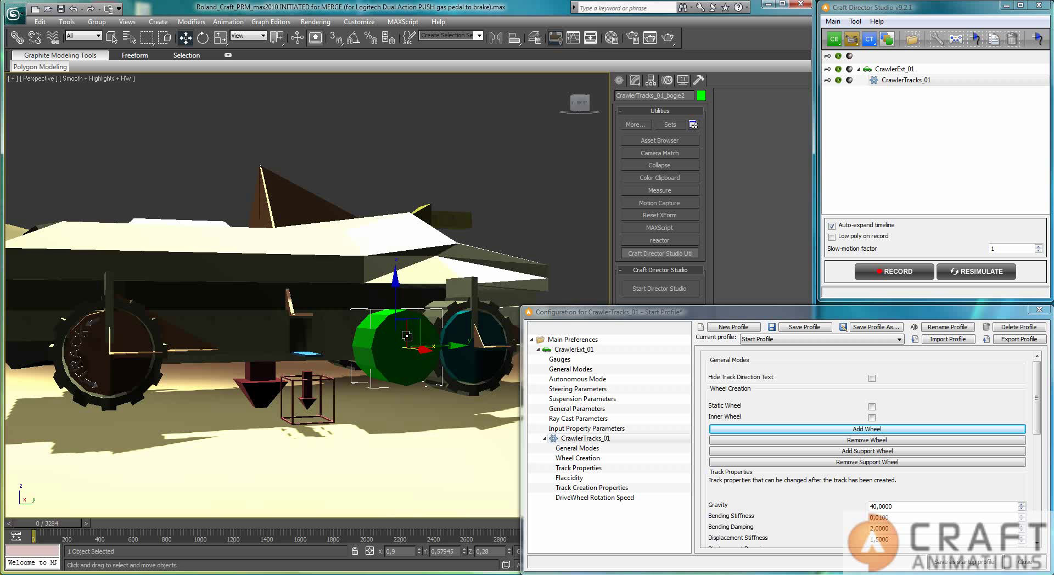
drag(430, 323, 351, 297)
alt+middle_drag(364, 303, 321, 291)
drag(313, 282, 307, 281)
alt+middle_drag(308, 288, 320, 297)
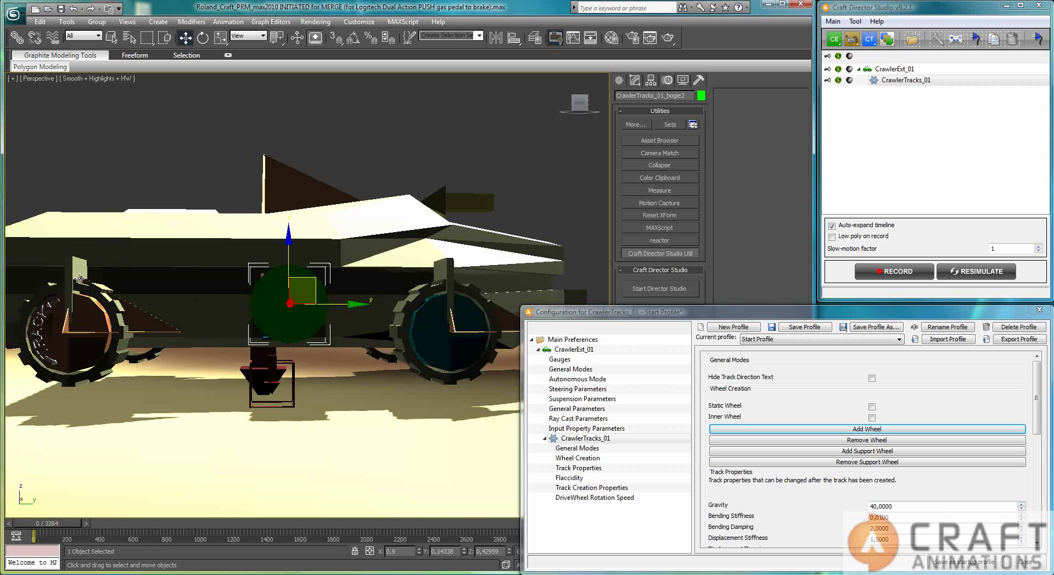
- Scale the green bogie wheel non-uniformly to about 148 percent in X and 49 percent in Y and Z
alt+middle_drag(282, 329, 324, 283)
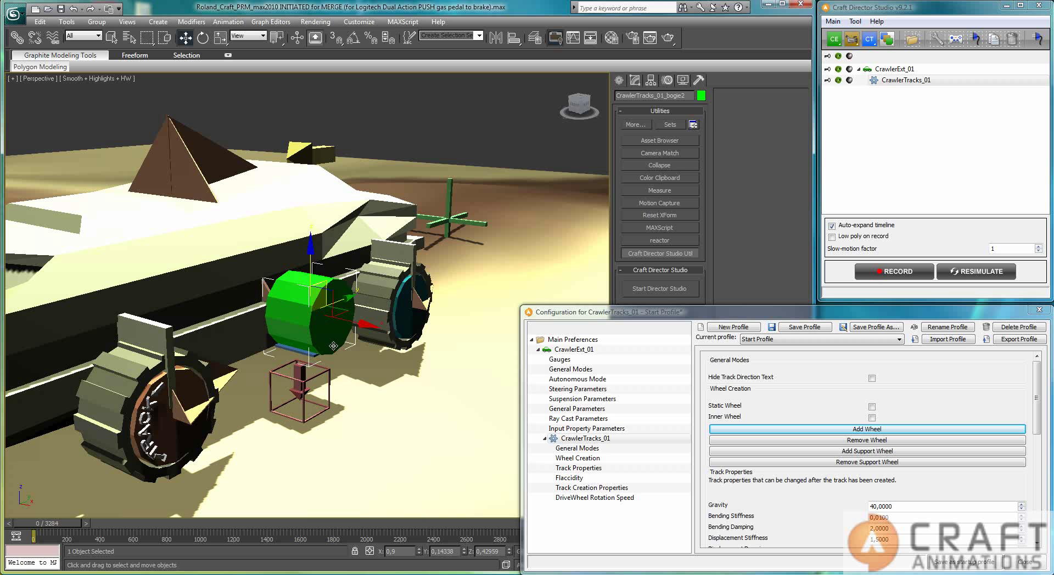
key(e)
key(w)
key(r)
drag(312, 275, 388, 330)
alt+middle_drag(379, 338, 322, 316)
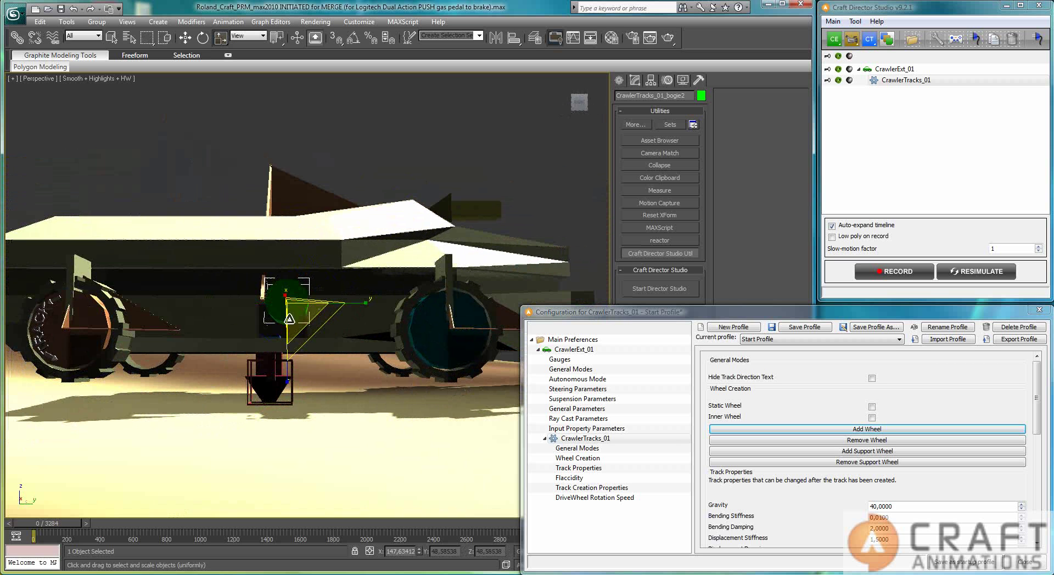
alt+middle_drag(391, 350, 403, 357)
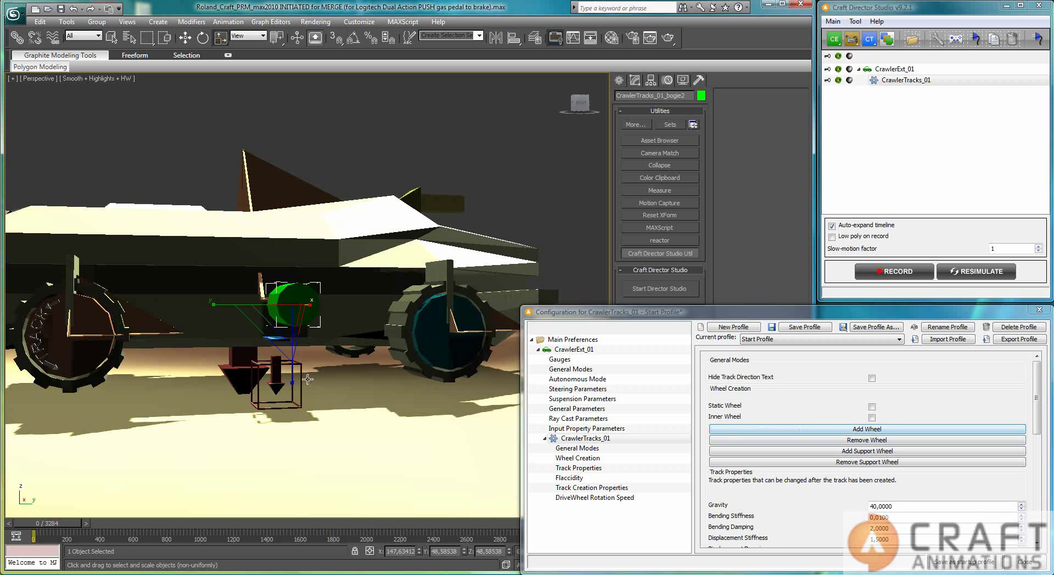
- Link the green bogie wheel to the crawler's body
alt+middle_drag(217, 255, 225, 267)
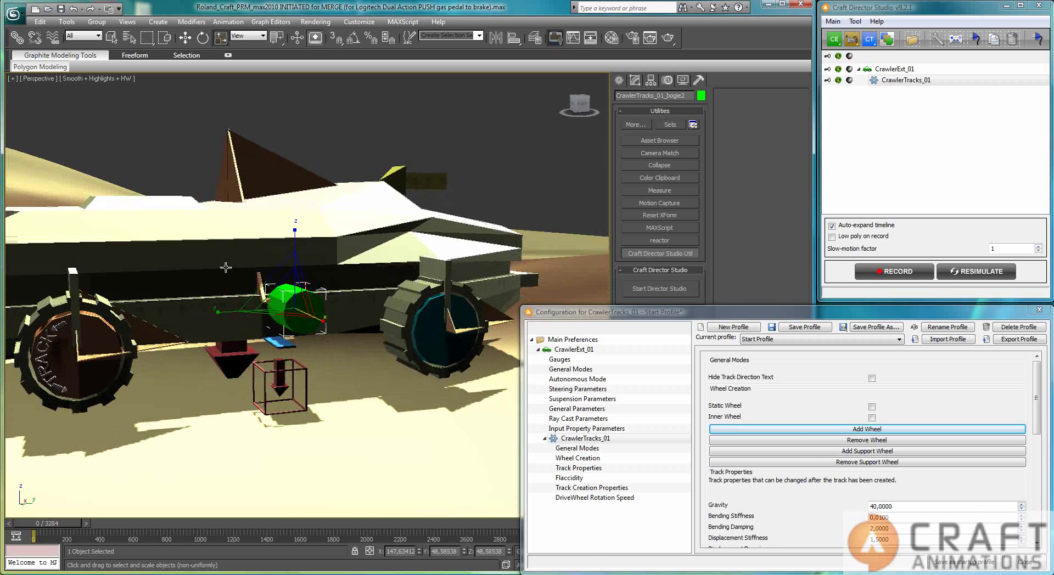
click(15, 39)
drag(266, 281, 193, 223)
middle_drag(379, 324, 376, 236)
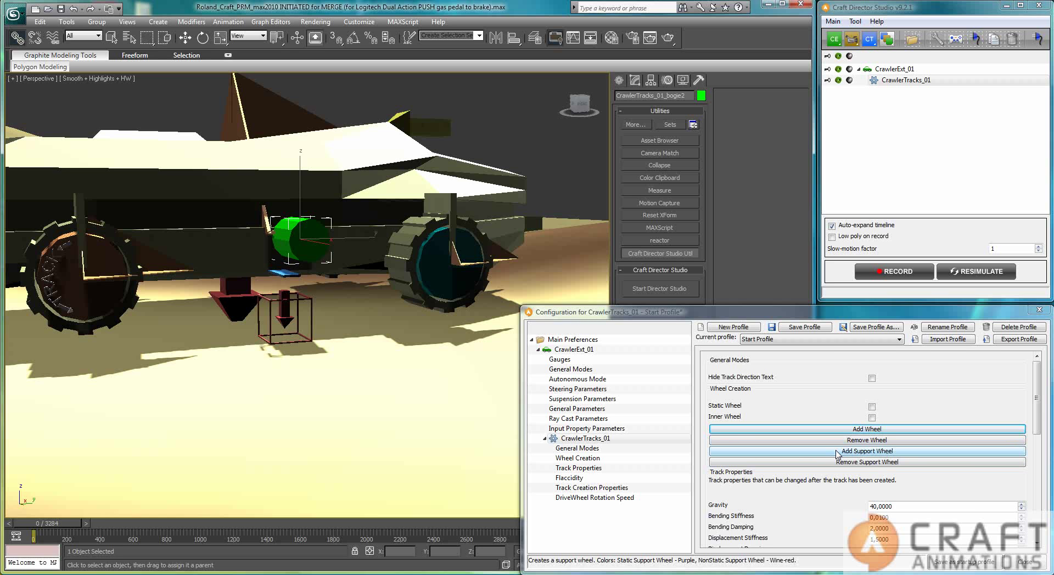
- Enable Static Wheel and add a support wheel to the CrawlerTracks_01 track
click(872, 407)
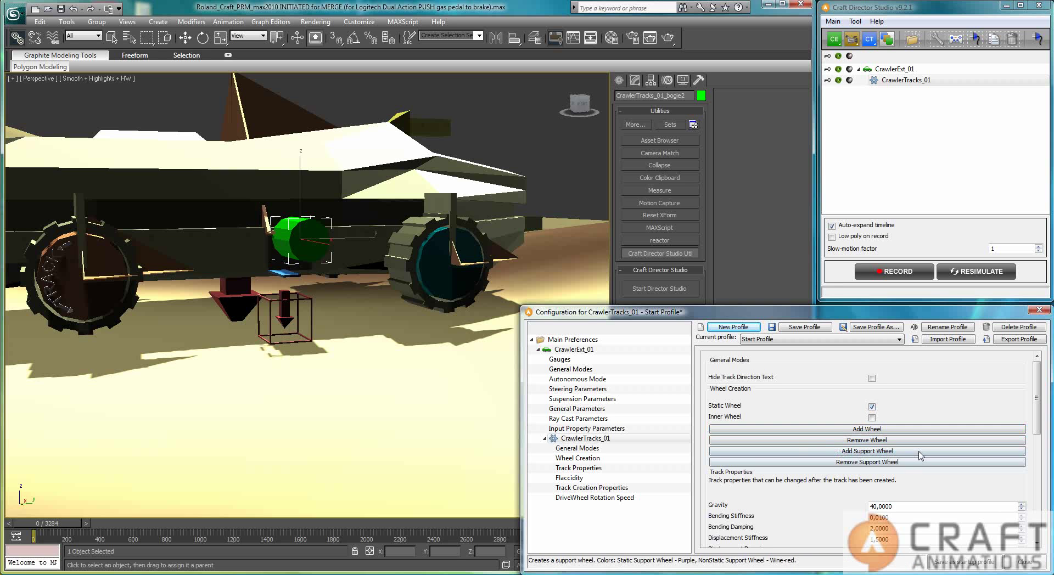
click(863, 430)
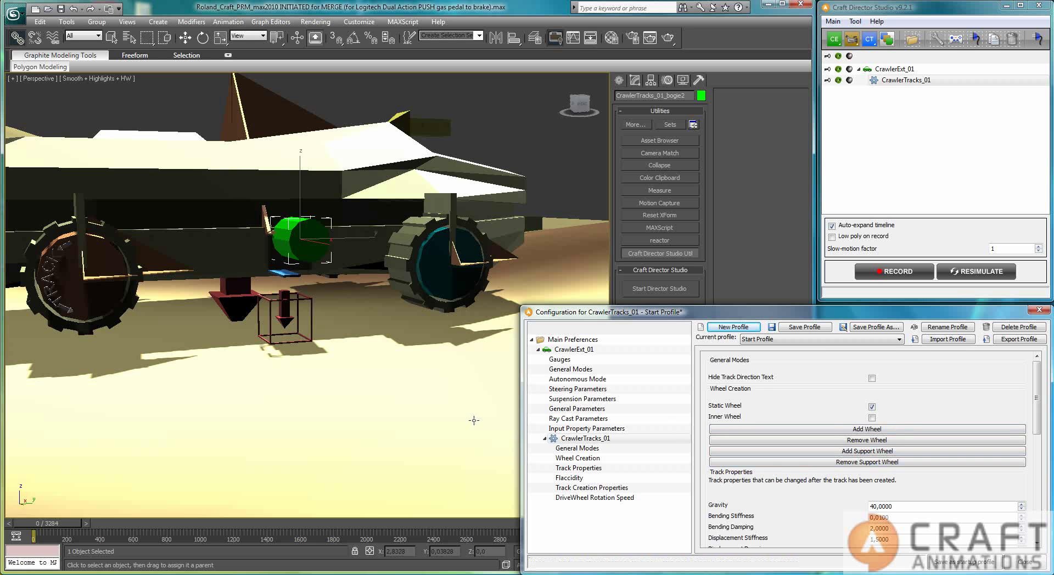
click(875, 453)
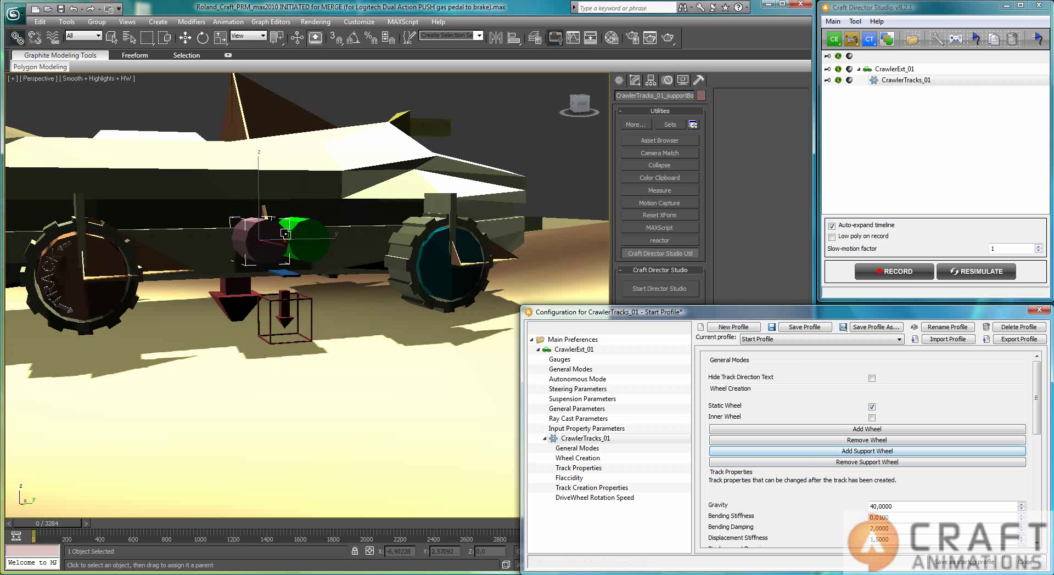
right_click(262, 241)
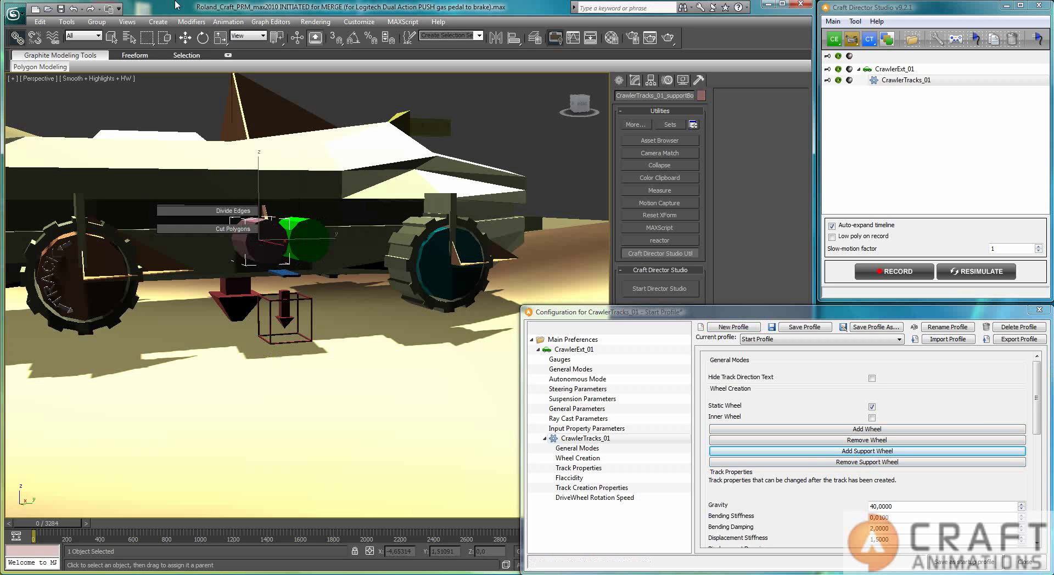
click(260, 217)
text(w)
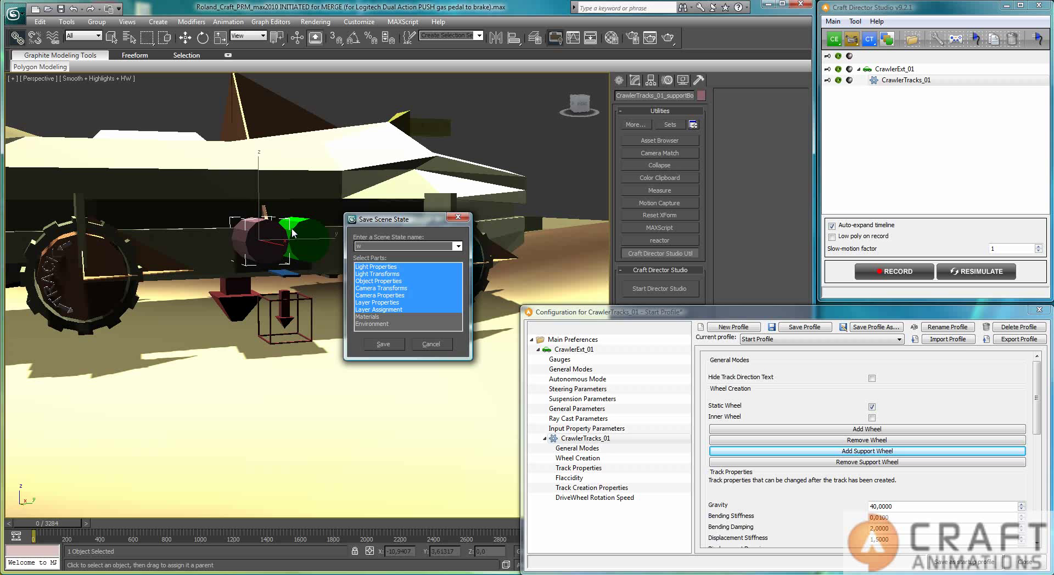
click(430, 344)
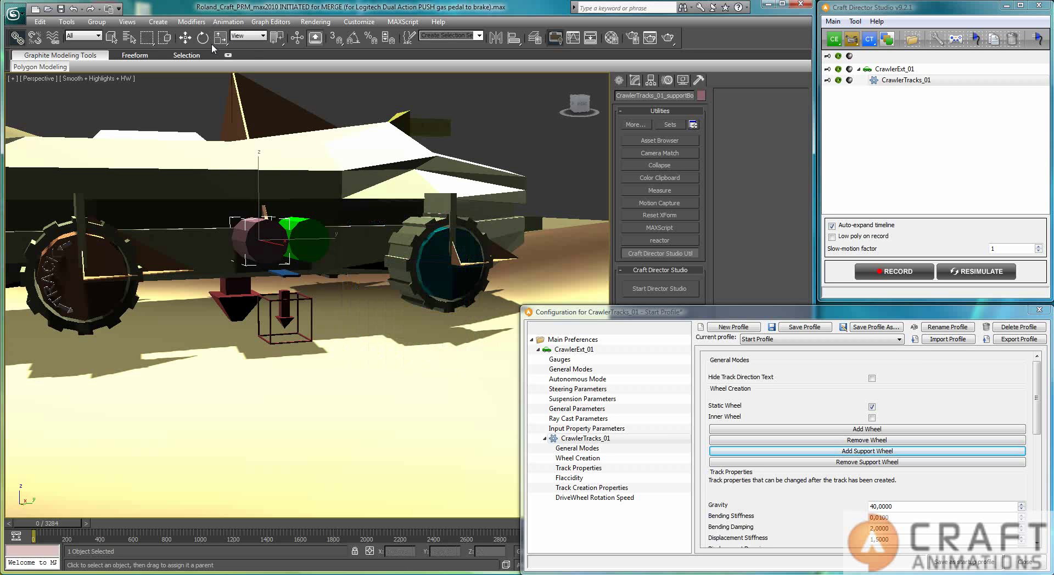
- Move the support wheel down beside the drive wheel, to about Y -0.40 and Z 0.21
click(186, 37)
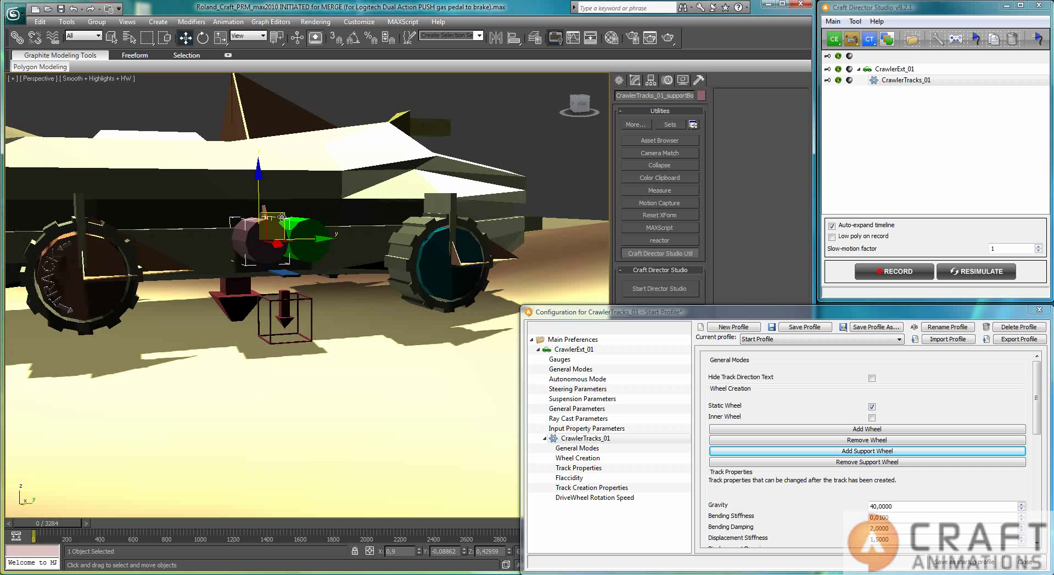
drag(282, 217, 227, 254)
alt+middle_drag(227, 257, 218, 257)
click(233, 286)
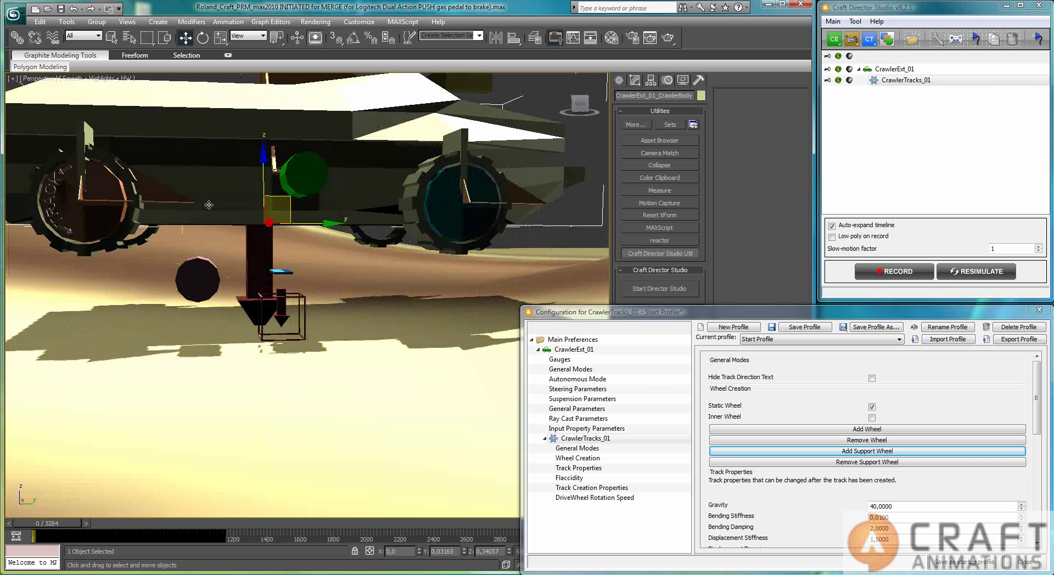
click(207, 271)
mouse_move(222, 251)
mouse_down()
mouse_move(251, 99)
mouse_move(241, 274)
mouse_move(231, 248)
mouse_up()
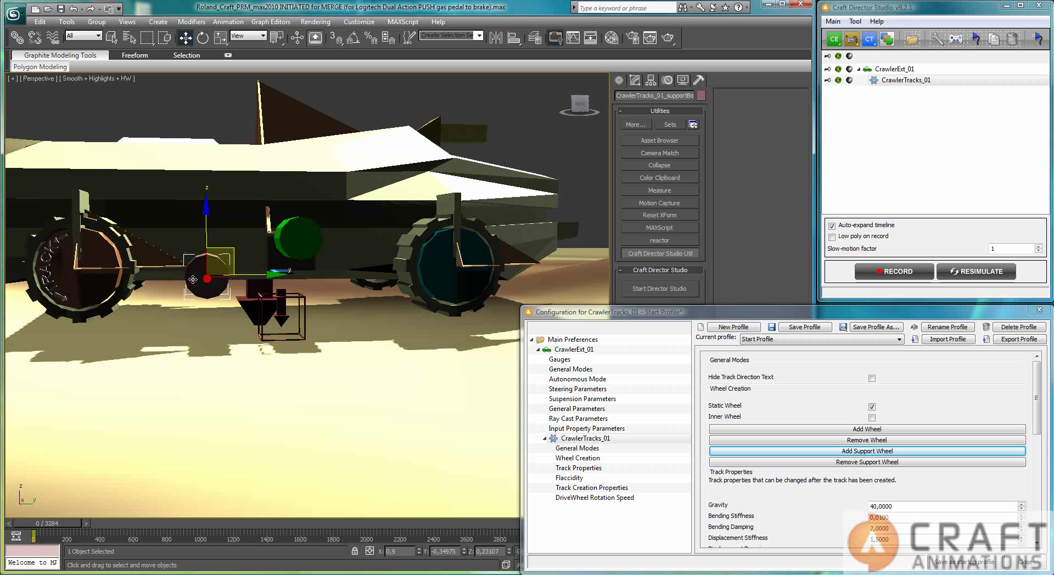
drag(231, 252, 224, 259)
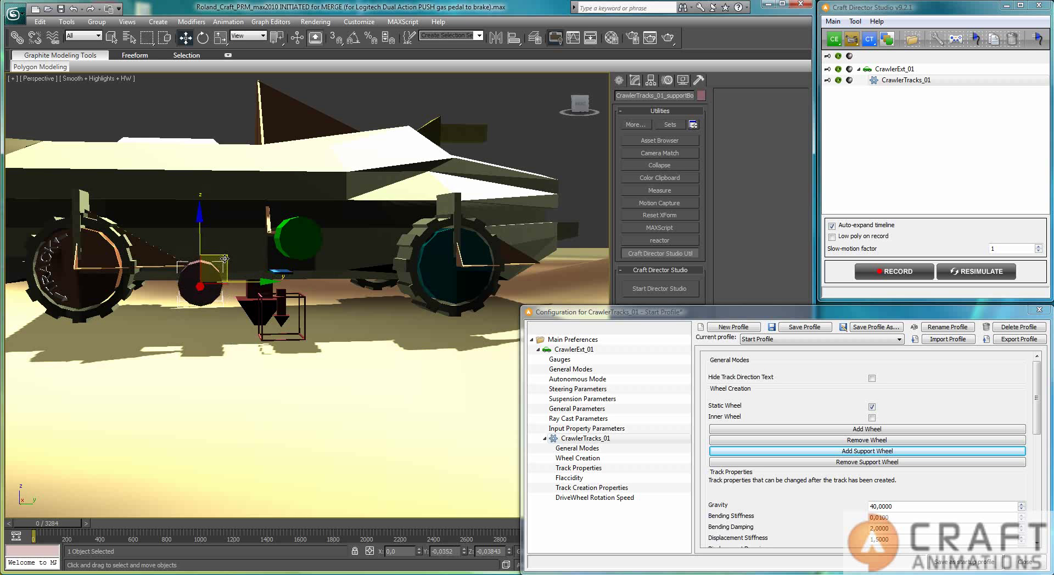
alt+middle_drag(226, 289, 242, 280)
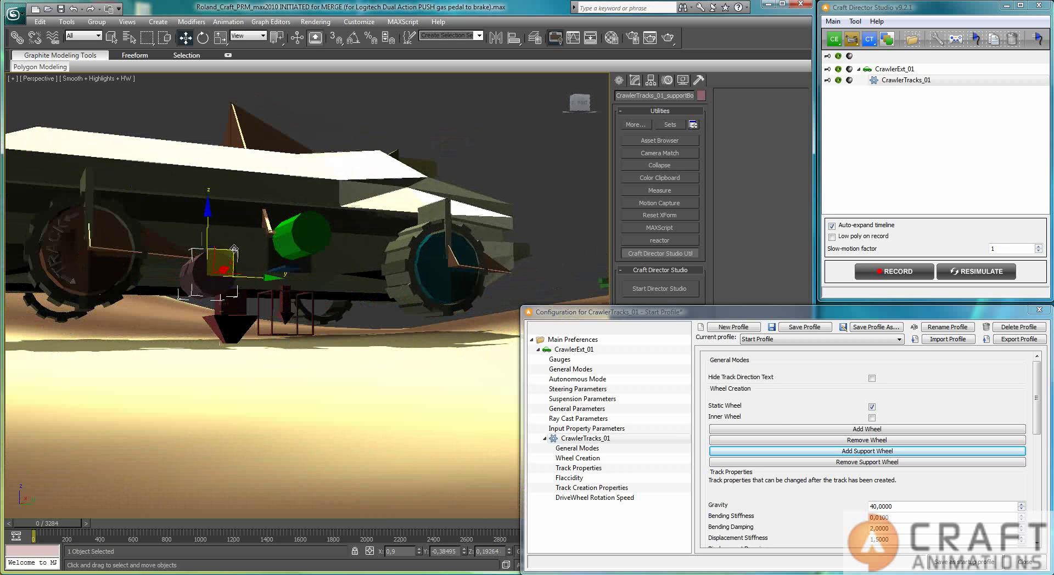
drag(234, 249, 67, 272)
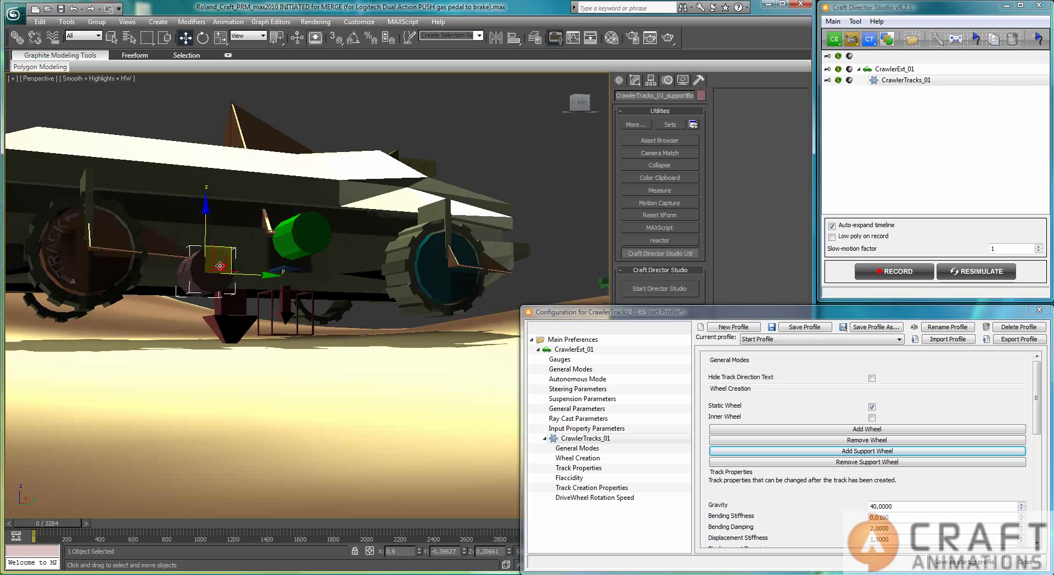
alt+middle_drag(228, 245, 224, 232)
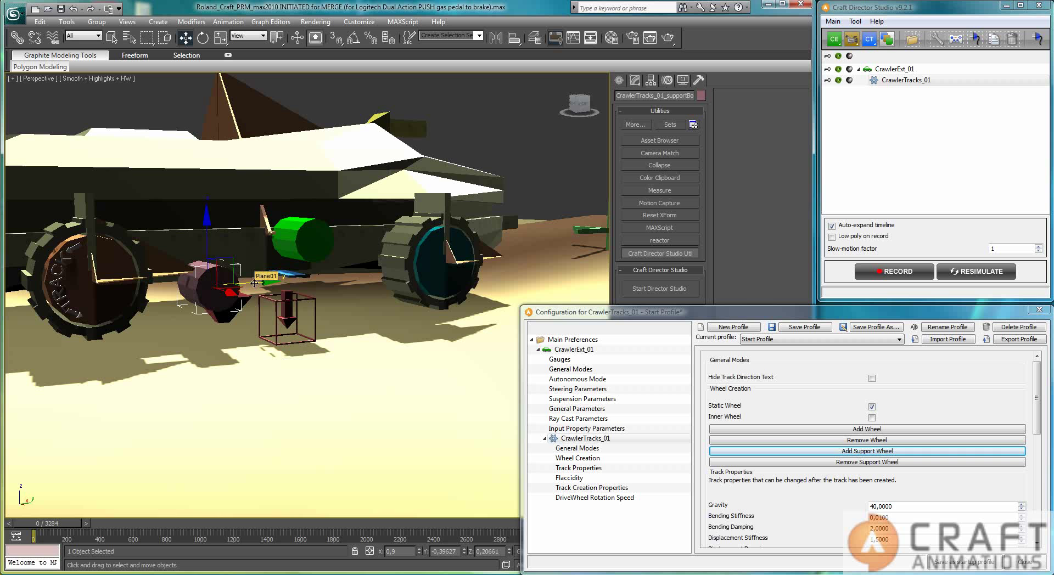
click(222, 269)
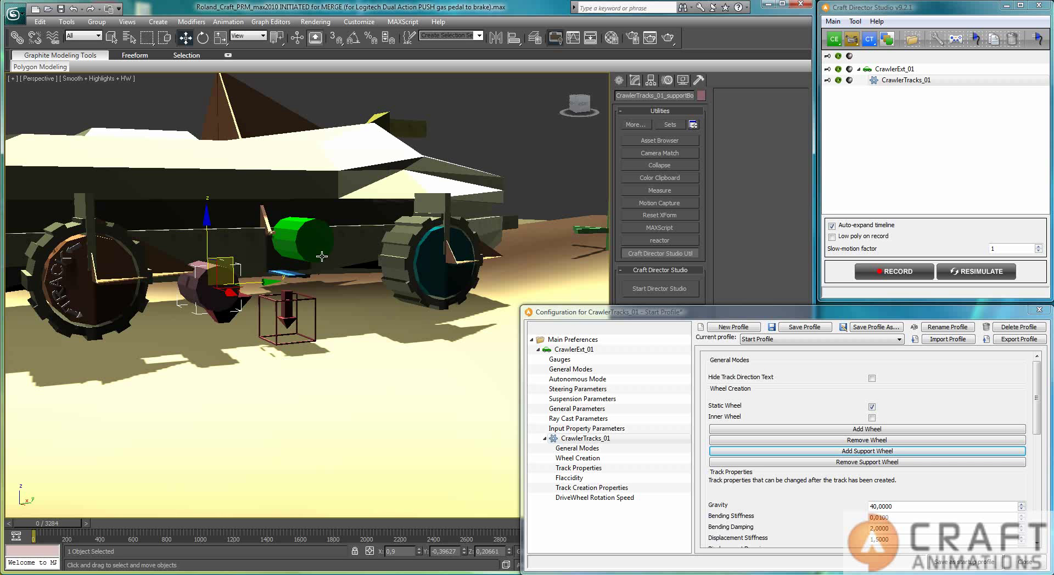
- Move the blue track template plate outward from the vehicle along X to about 1.68 and frame it in the view
scroll(322, 256, down, 8)
alt+middle_drag(321, 270, 318, 279)
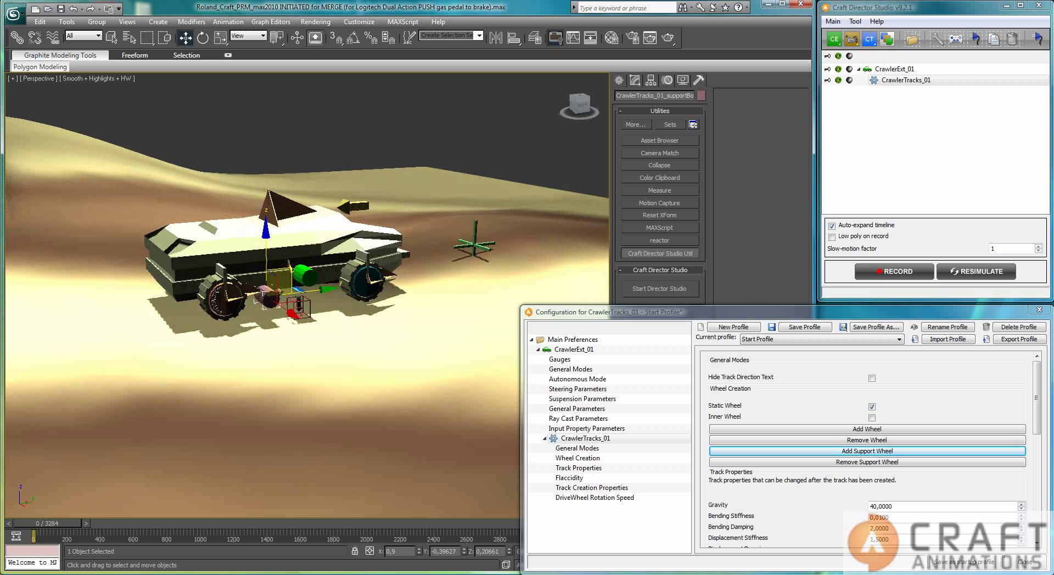
click(299, 289)
alt+middle_drag(300, 289, 326, 314)
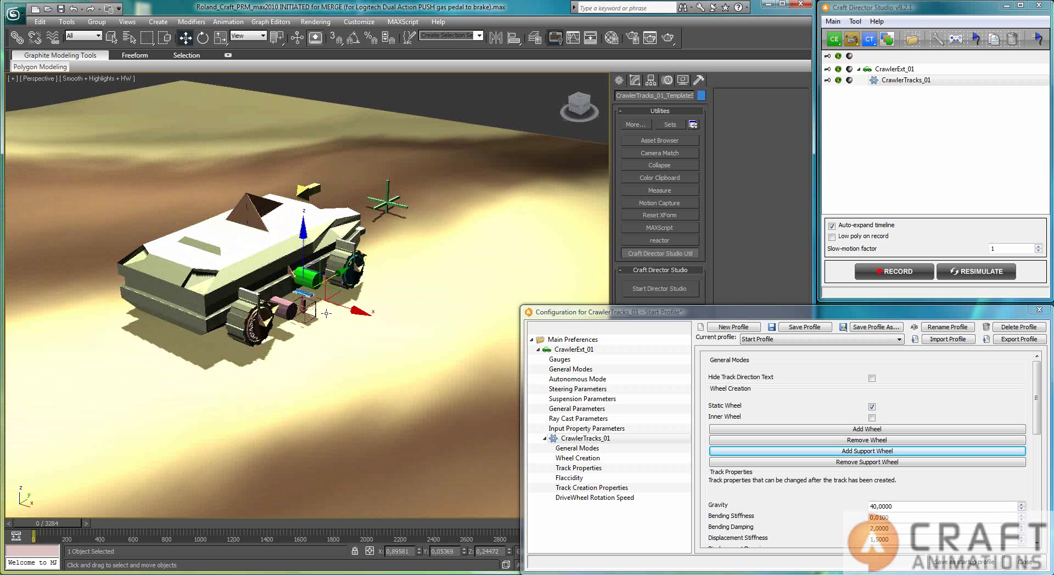
drag(343, 309, 394, 320)
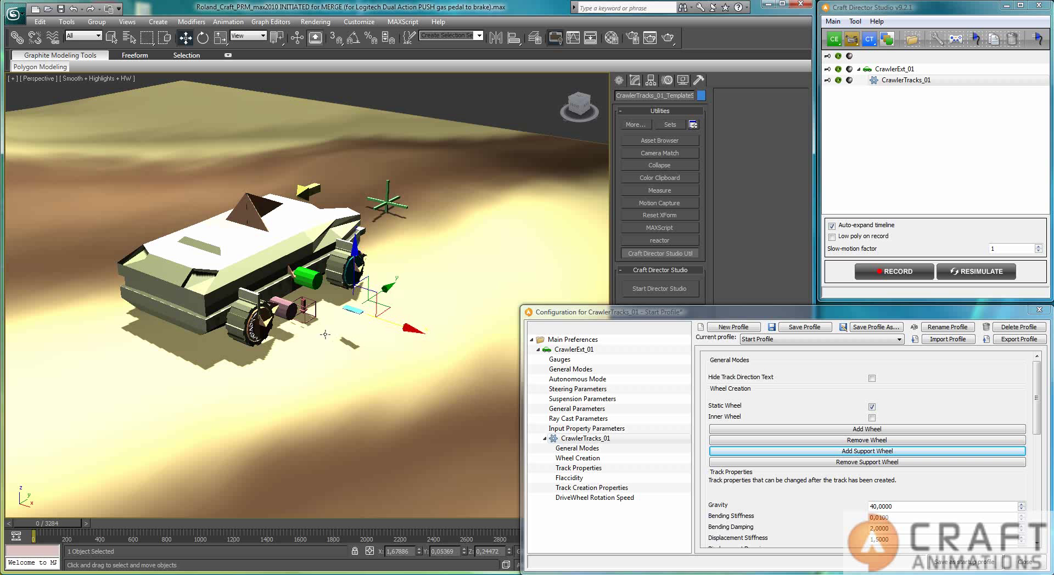
key(z)
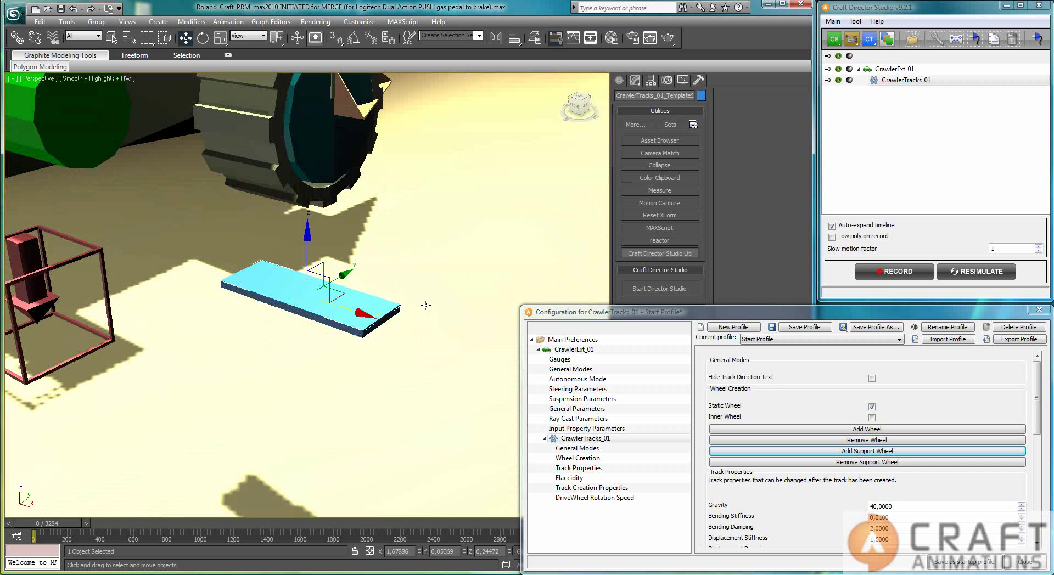
- Create a teapot primitive with a radius of about 0.105 on the ground in front of the track template
click(619, 81)
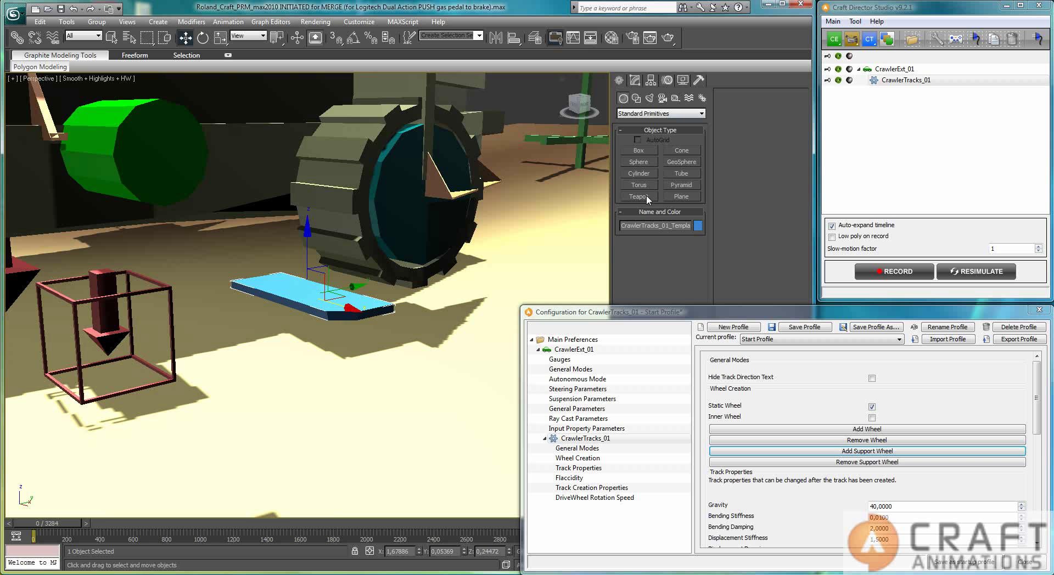
click(646, 196)
drag(299, 443, 328, 433)
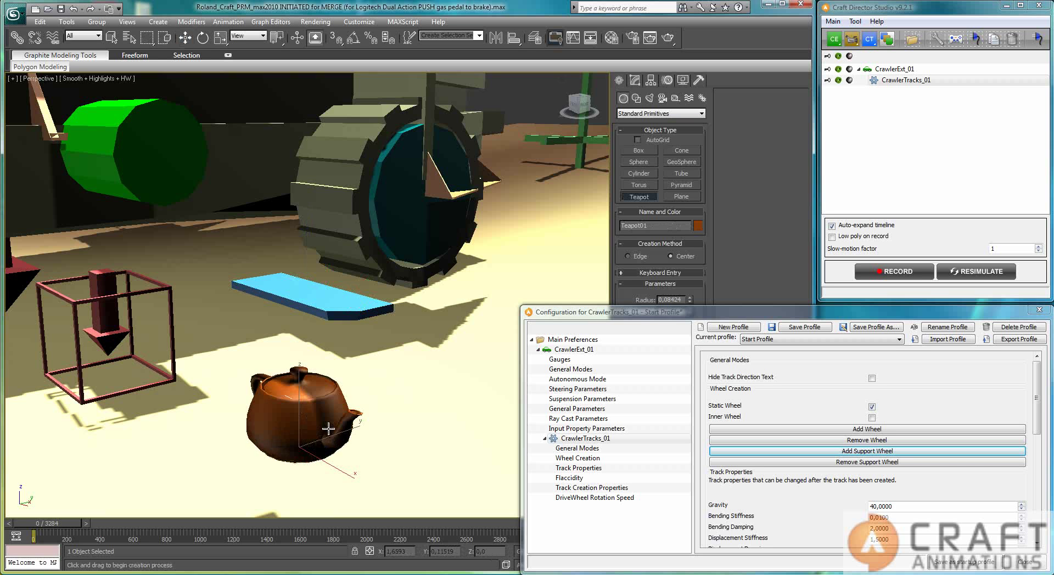
right_click(328, 429)
drag(297, 467, 314, 437)
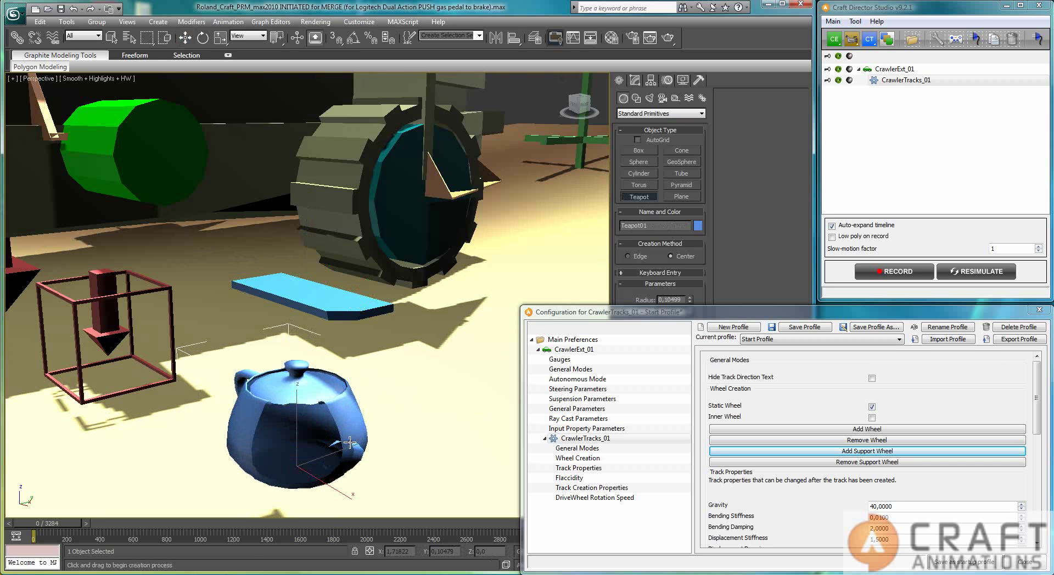
alt+middle_drag(350, 442, 310, 455)
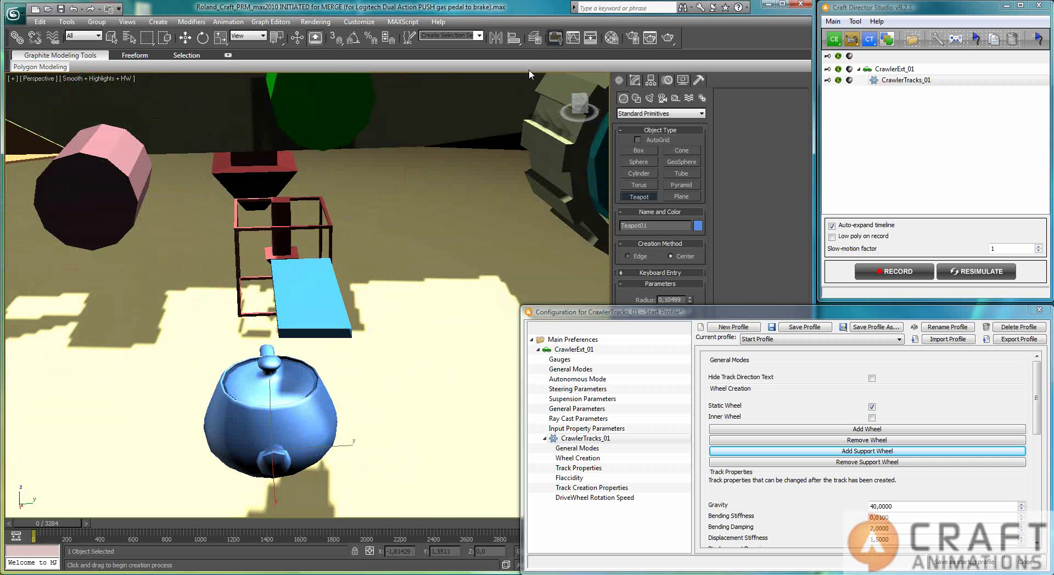
click(503, 37)
click(328, 316)
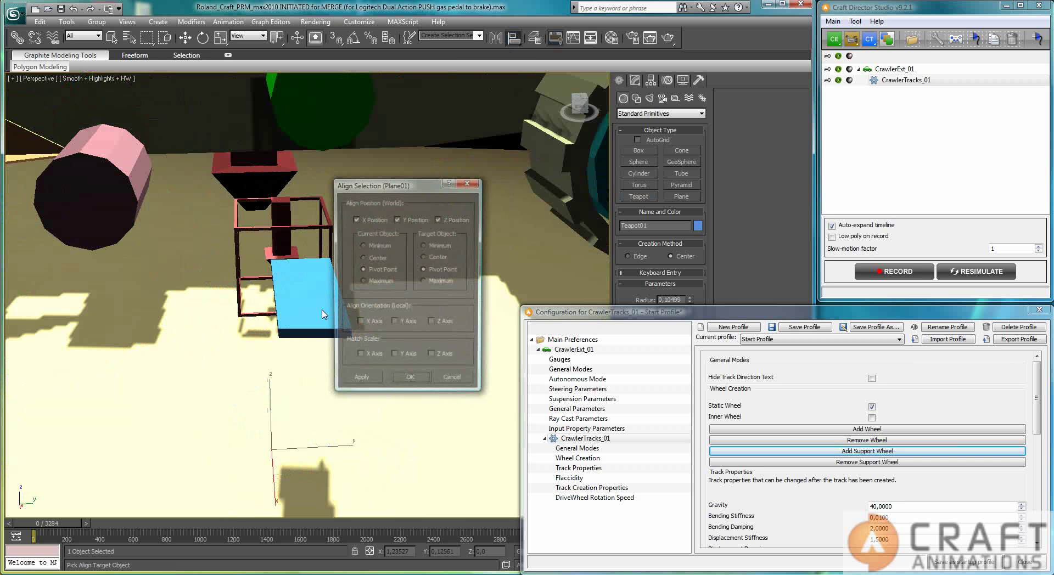
click(451, 380)
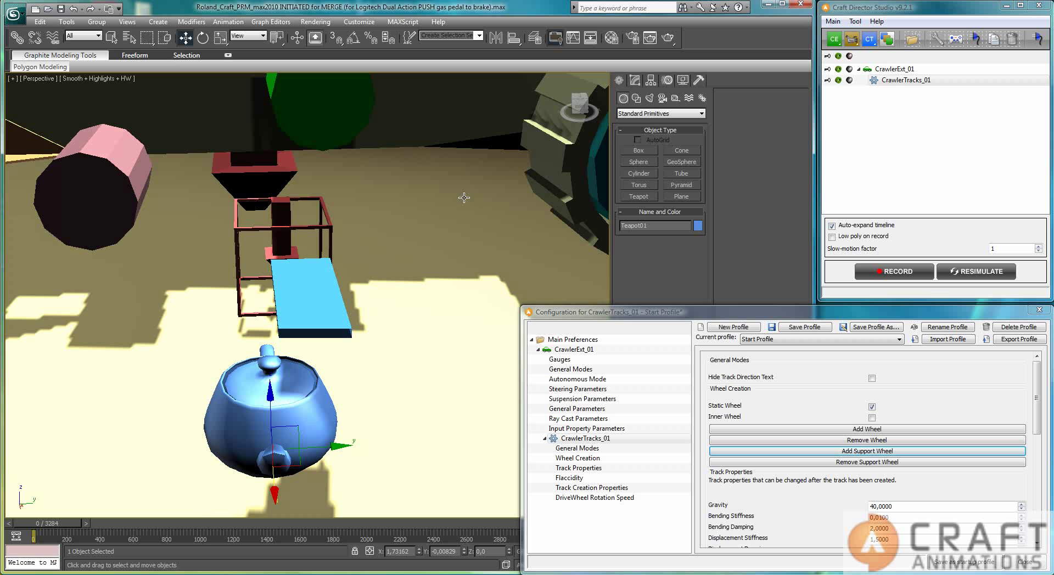
- Align the teapot's position with the blue track template plate
alt+middle_drag(418, 231, 294, 288)
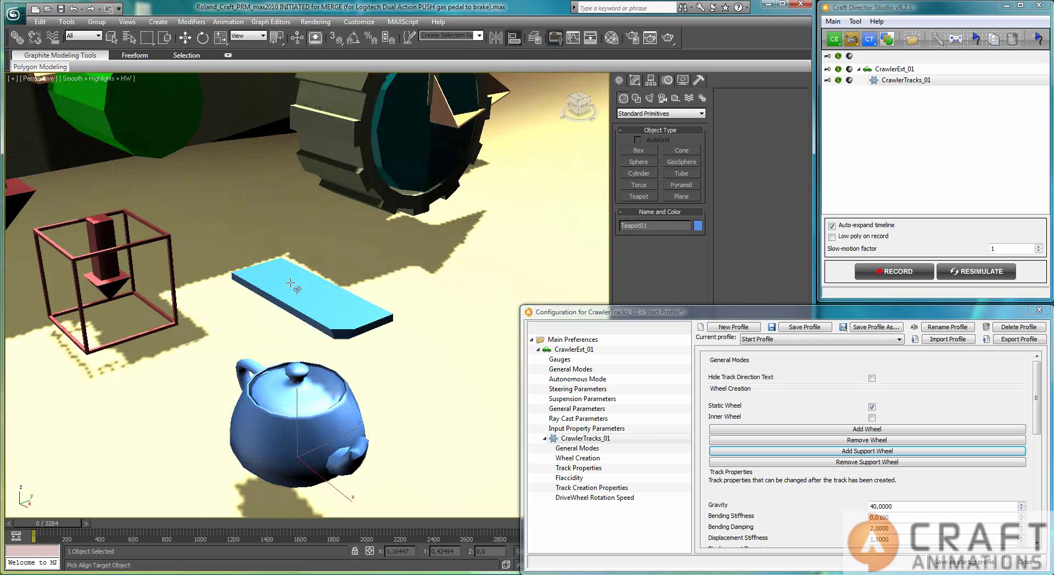
click(294, 288)
click(413, 382)
- Change the teapot's object color to dark red
alt+middle_drag(412, 382, 595, 176)
scroll(410, 374, down, 4)
scroll(400, 371, down, 3)
scroll(300, 339, up, 1)
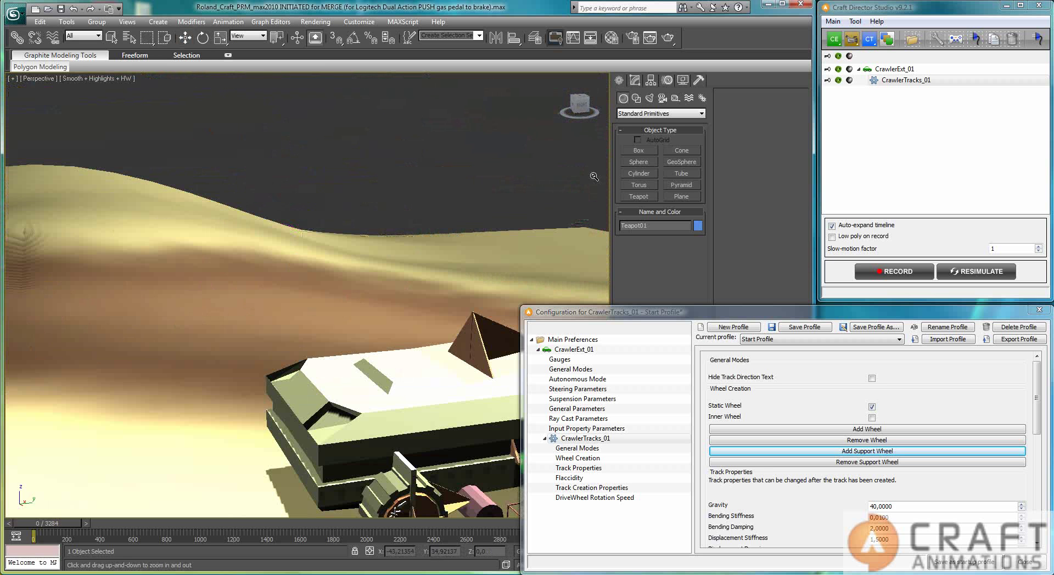
click(698, 225)
click(324, 284)
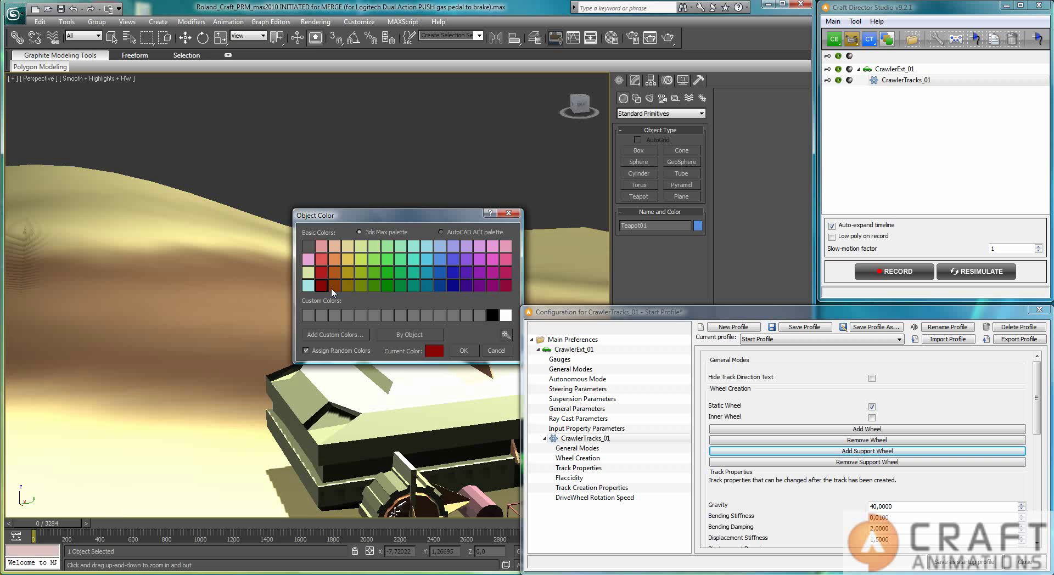
click(468, 354)
- Flatten the red teapot along its vertical axis to about 67 percent
alt+middle_drag(338, 344, 365, 345)
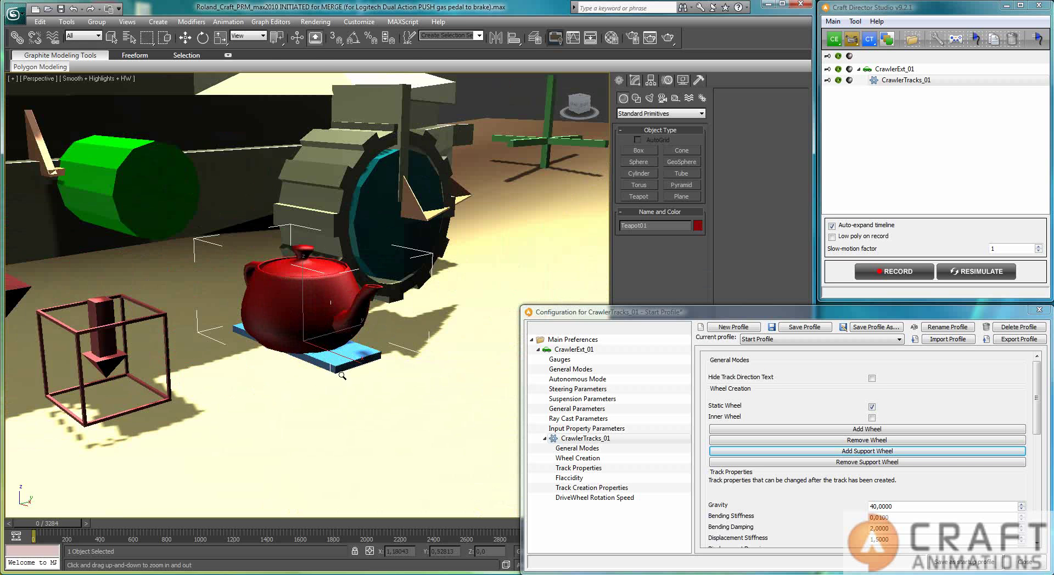
alt+middle_drag(463, 321, 379, 292)
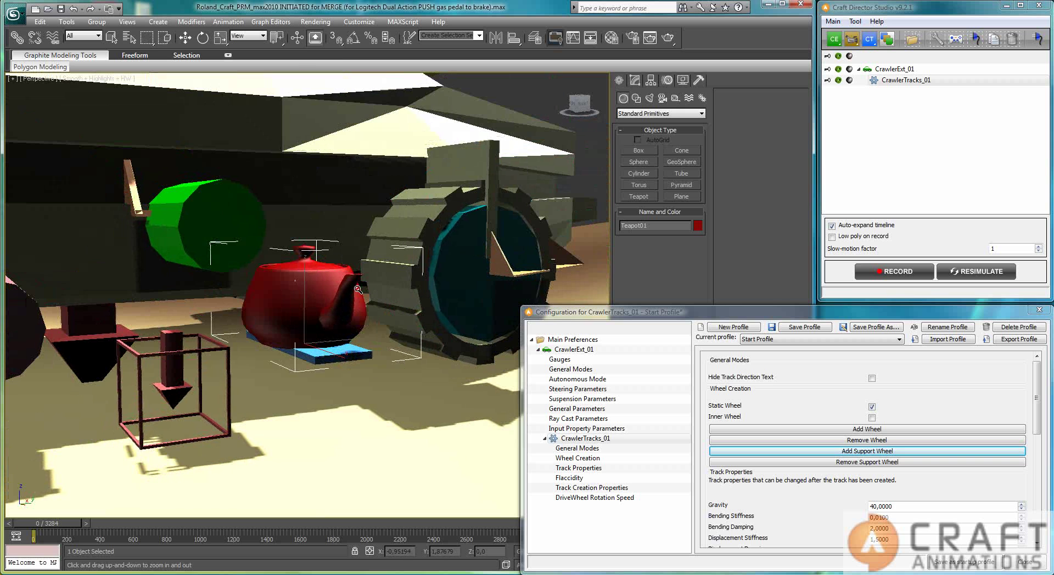
click(220, 37)
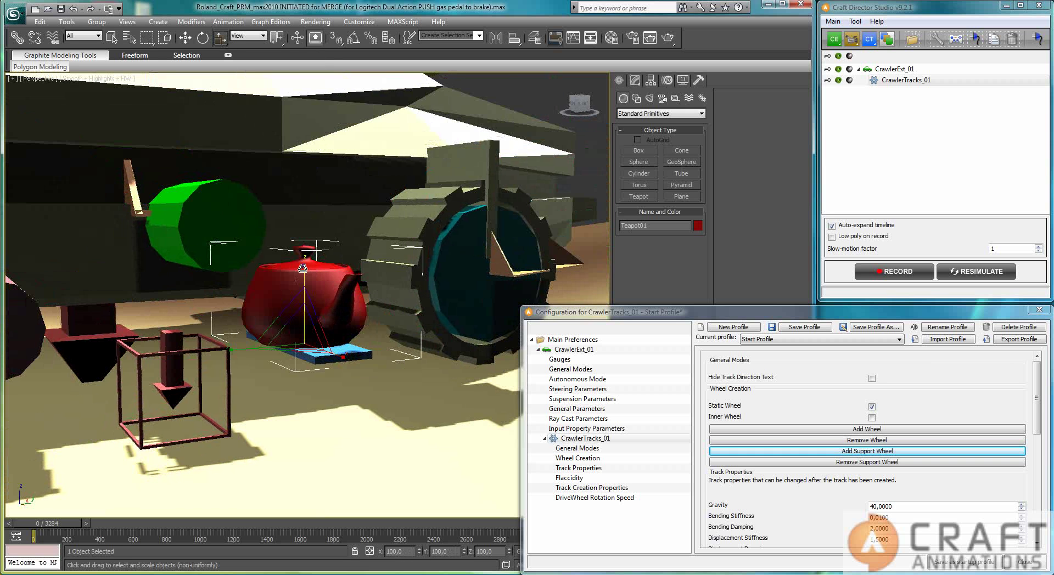
- Thicken the track template plate vertically by non-uniform scaling to about 443 percent
click(365, 356)
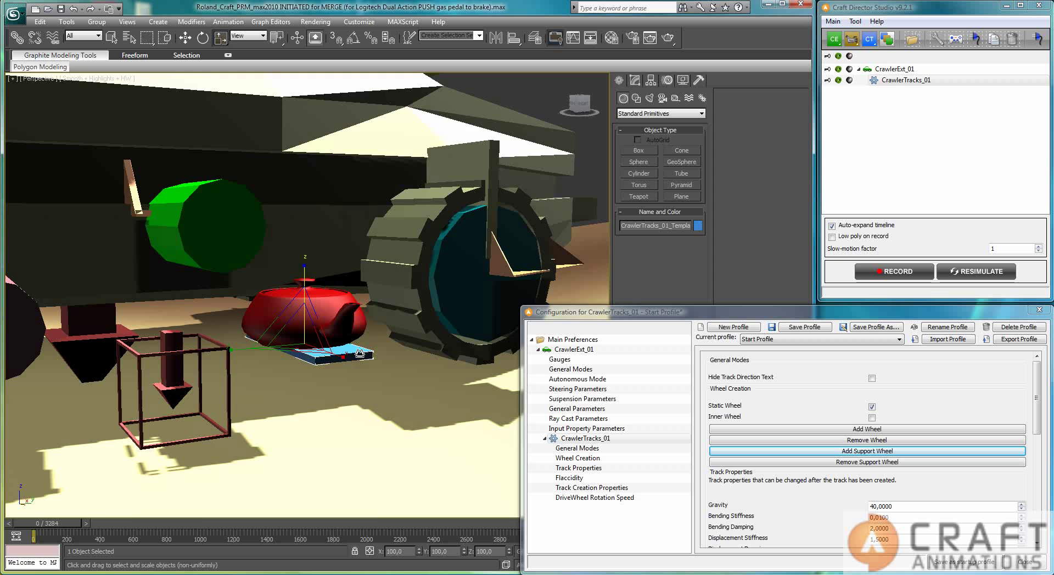
alt+middle_drag(373, 357, 358, 350)
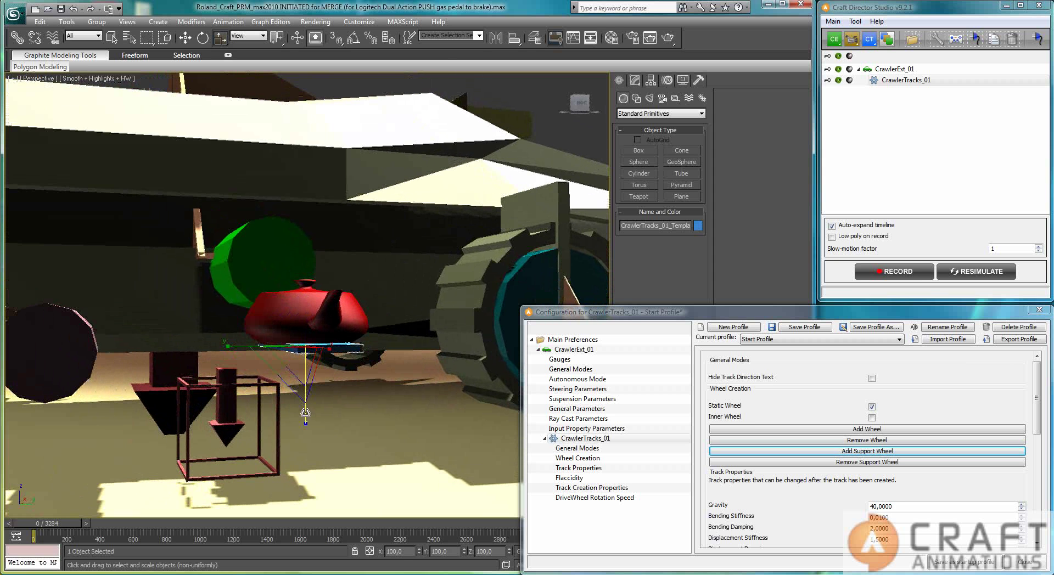
drag(305, 412, 311, 571)
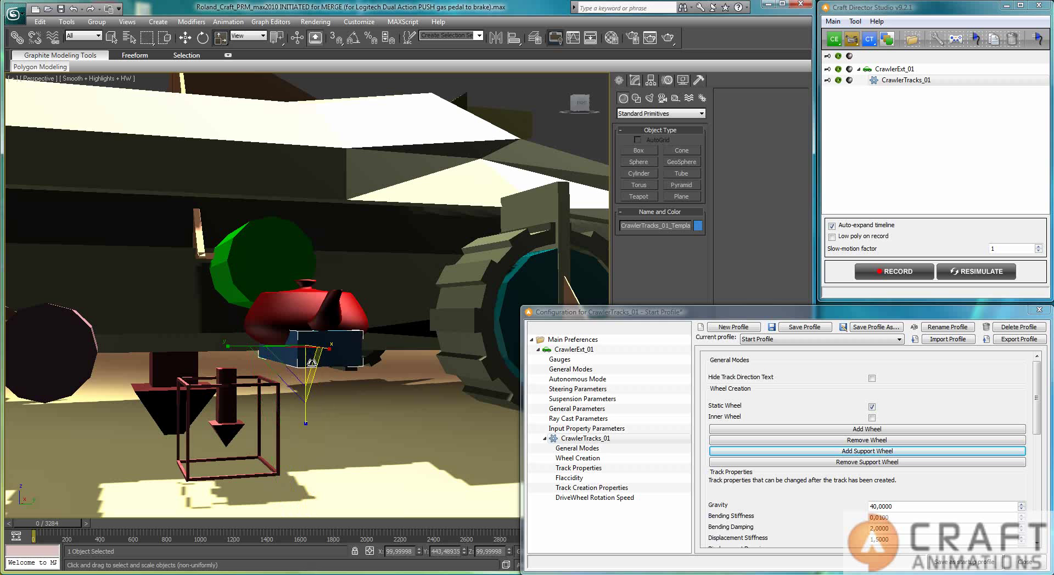
- Raise the track template along Z to about 0.27
key(w)
drag(305, 316, 308, 299)
scroll(308, 300, up, 3)
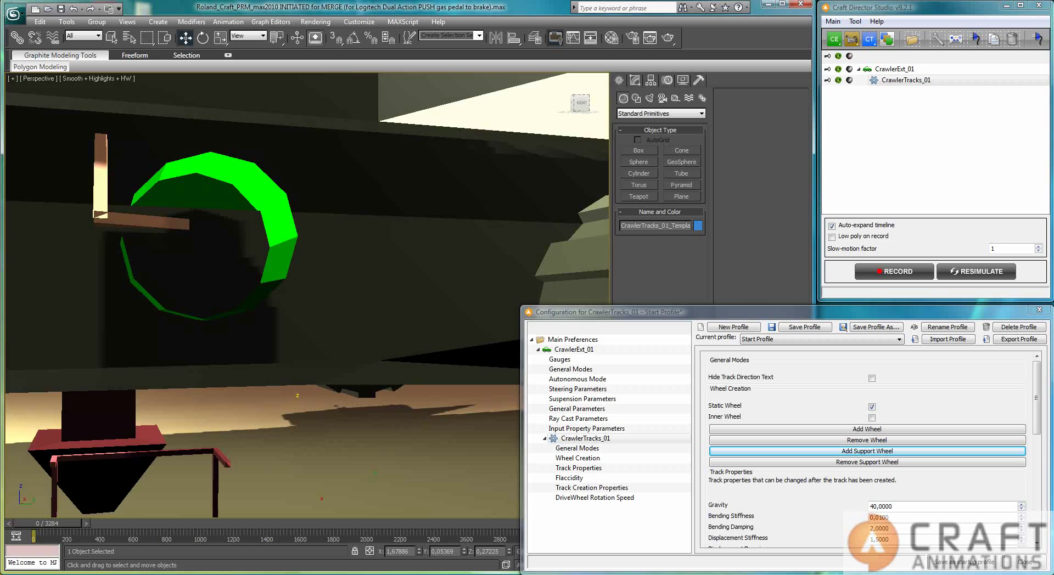
- Examine the lower rim and tread of the rear drive wheel up close for the track's fit
scroll(308, 300, down, 8)
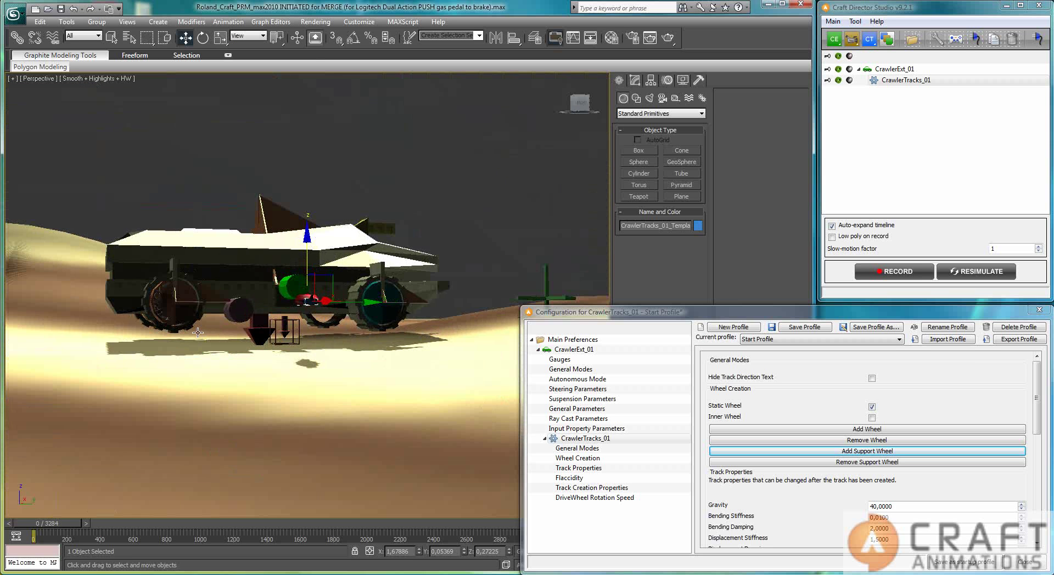
click(172, 321)
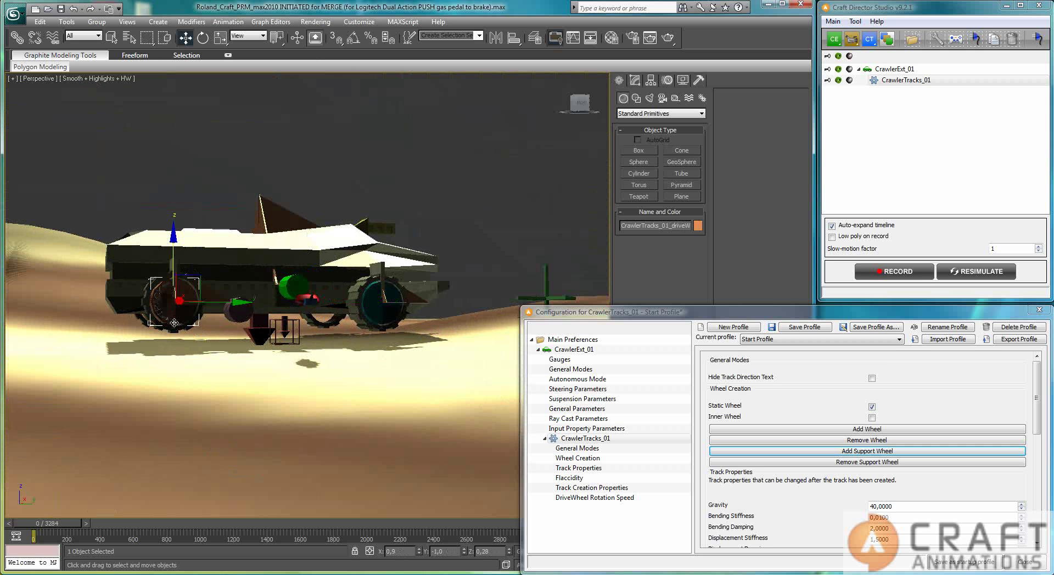
key(z)
alt+middle_drag(318, 389, 308, 408)
alt+middle_drag(308, 464, 299, 357)
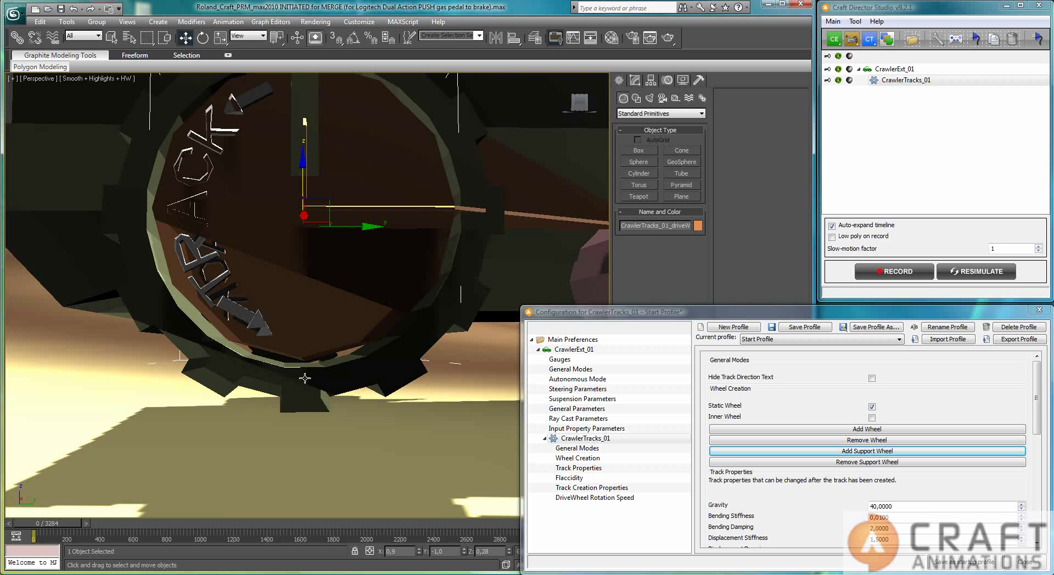
alt+middle_drag(303, 377, 263, 445)
scroll(322, 391, down, 5)
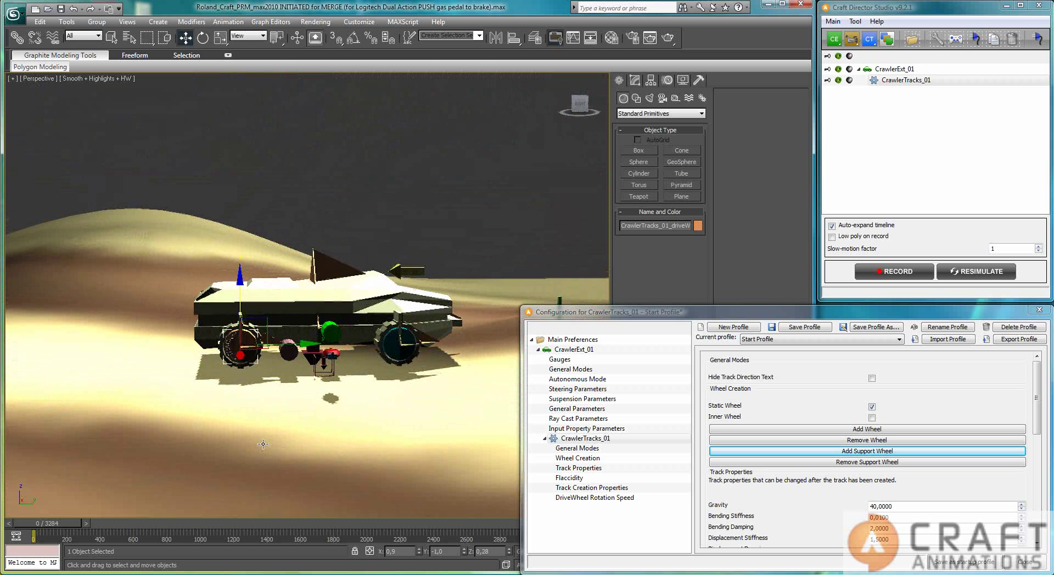
- Reduce the track template's thickness beneath the teapot by scaling it down along the vertical axis
click(335, 352)
key(z)
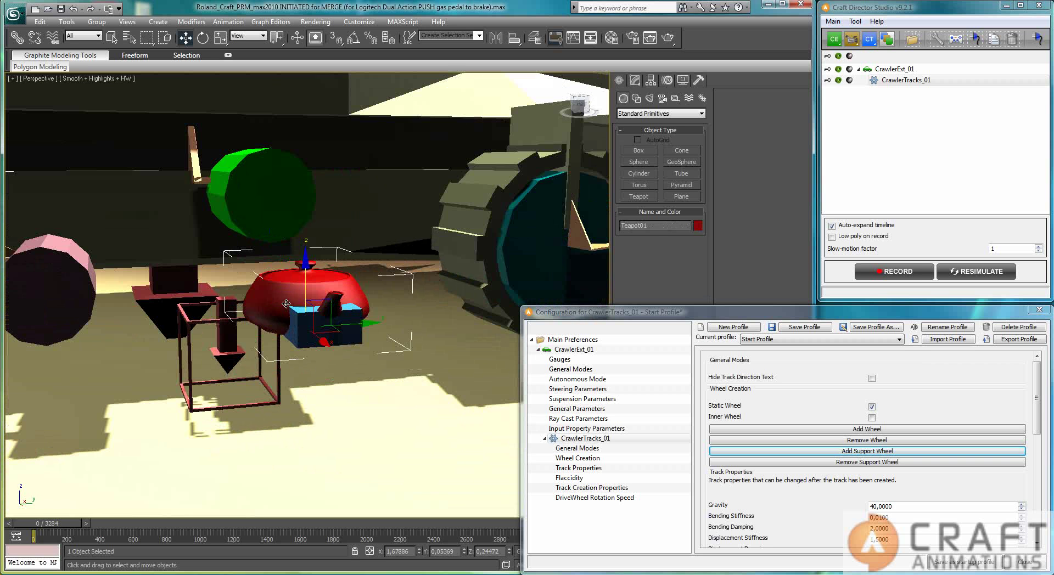
click(303, 343)
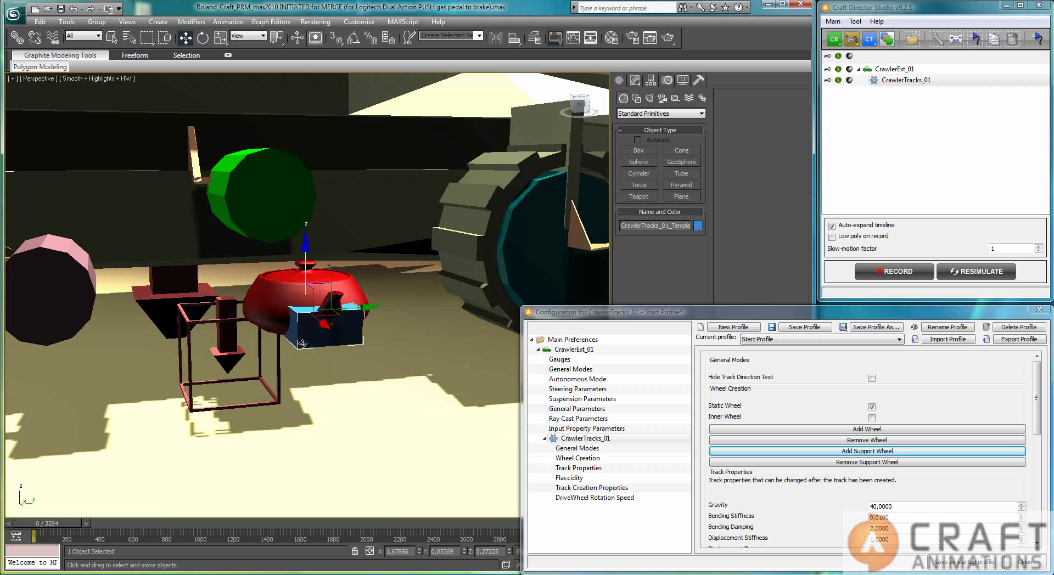
key(r)
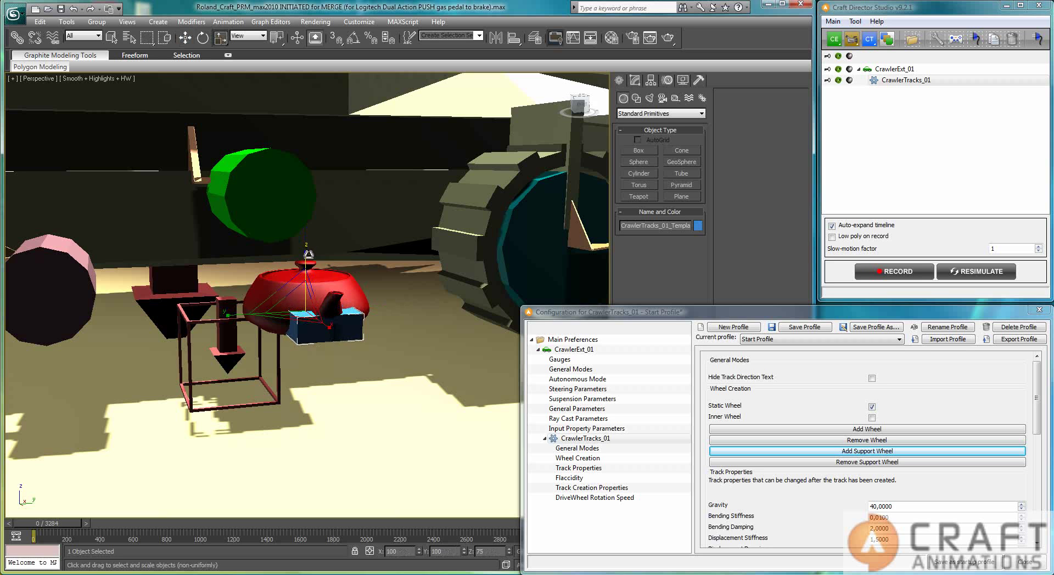
- Link the red teapot to the blue track template
click(340, 282)
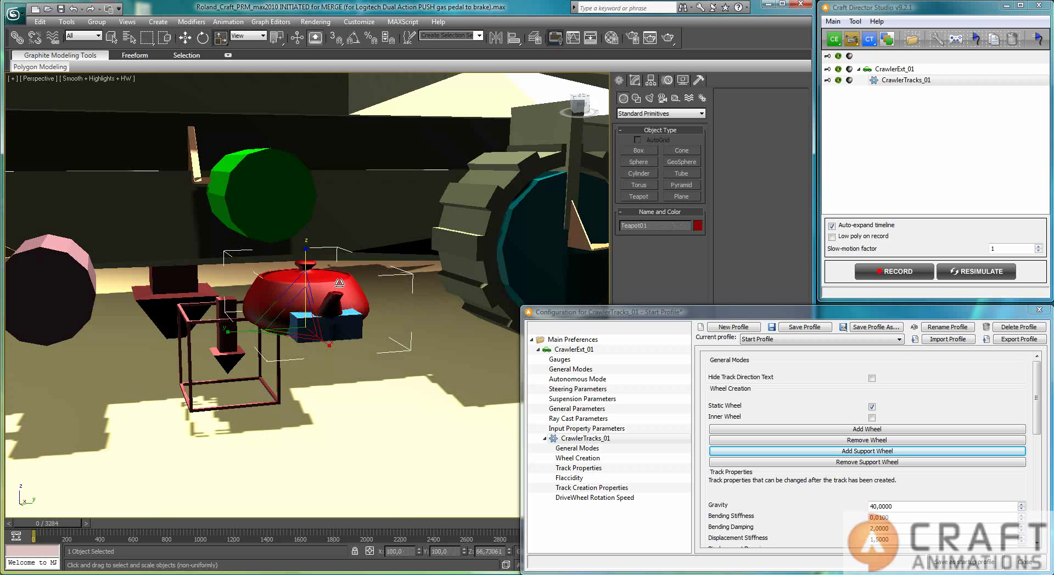
click(18, 37)
drag(306, 324, 351, 322)
alt+middle_drag(351, 322, 335, 336)
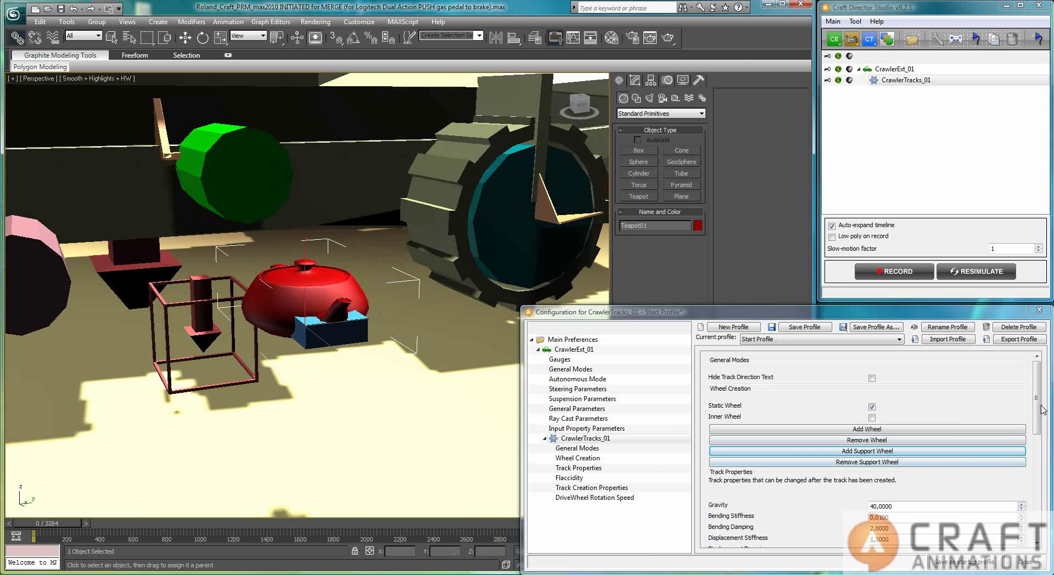
- Calculate the number of steps for the CrawlerTracks_01 track in its track creation properties
drag(1037, 406, 1036, 442)
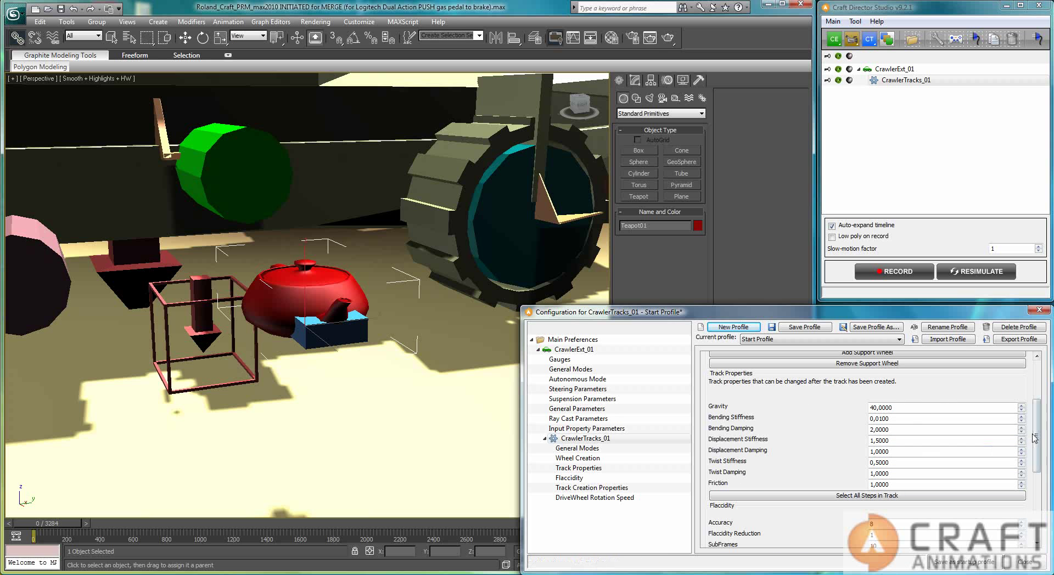
drag(1036, 438, 1036, 502)
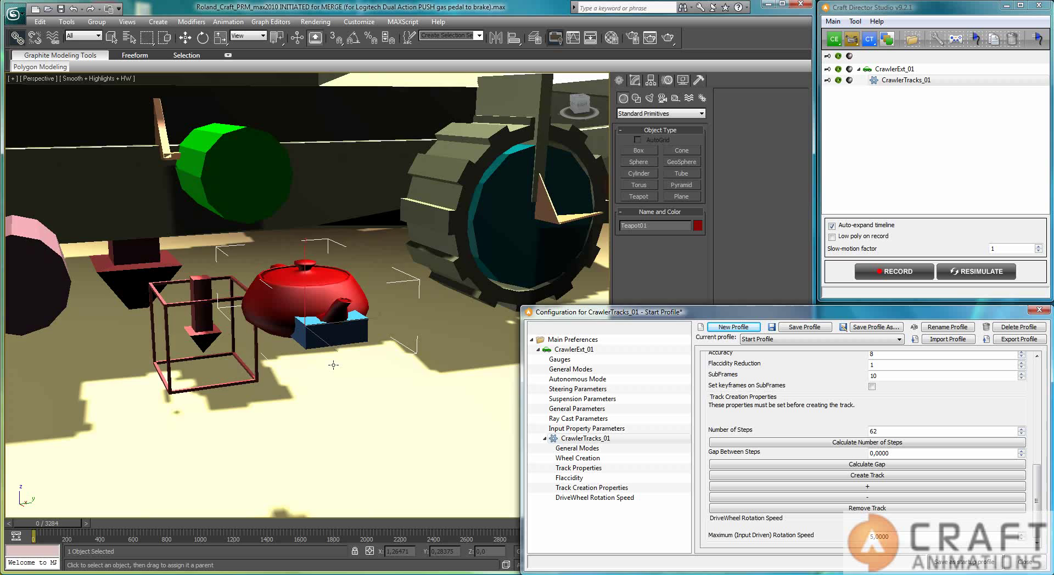
scroll(333, 365, down, 3)
alt+middle_drag(334, 366, 373, 365)
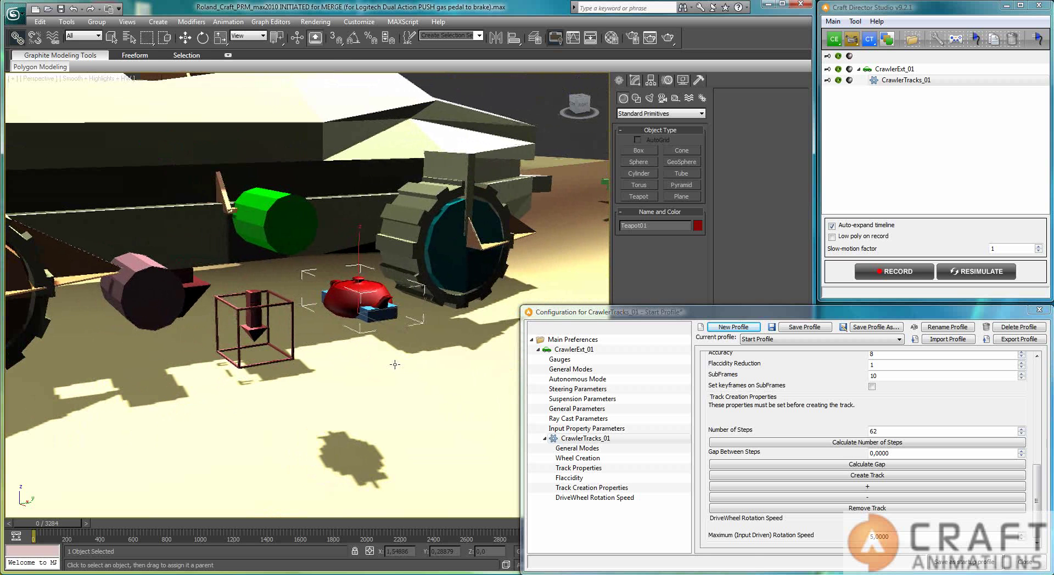
click(882, 444)
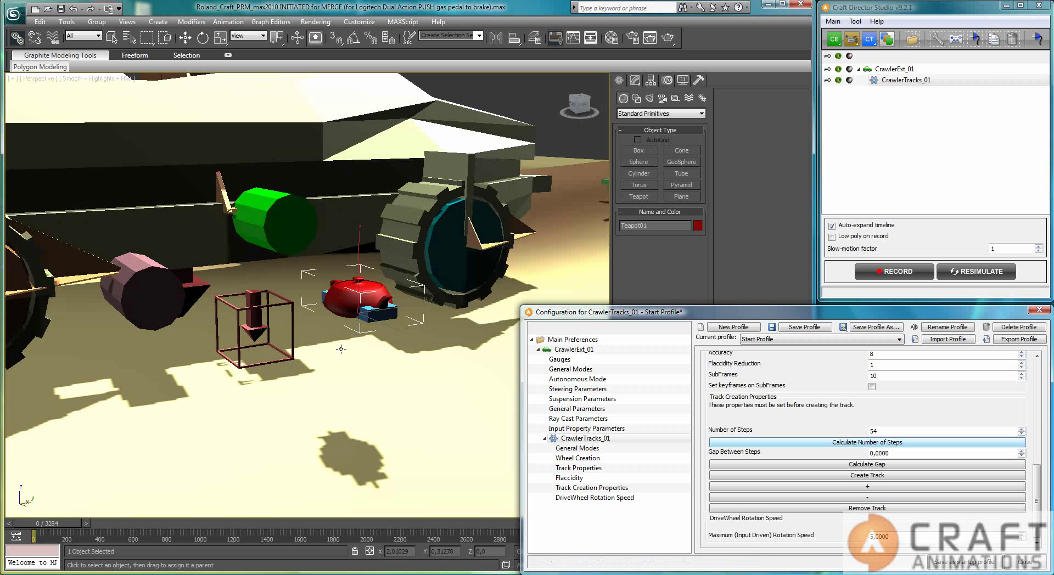
- Create the CrawlerTracks_01 track around the vehicle's wheels
alt+middle_drag(317, 356, 294, 356)
scroll(293, 356, down, 3)
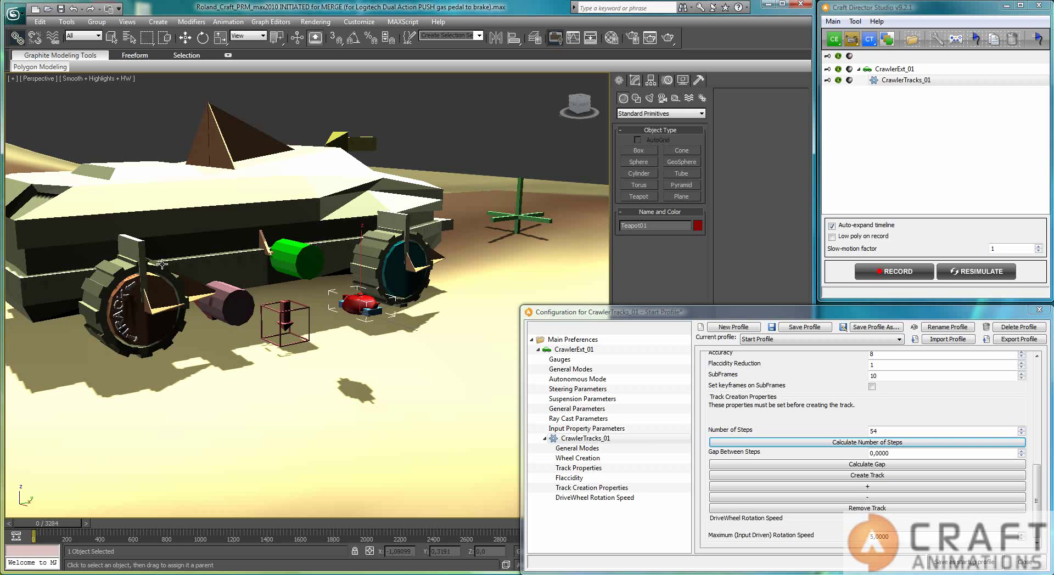
alt+middle_drag(291, 297, 253, 307)
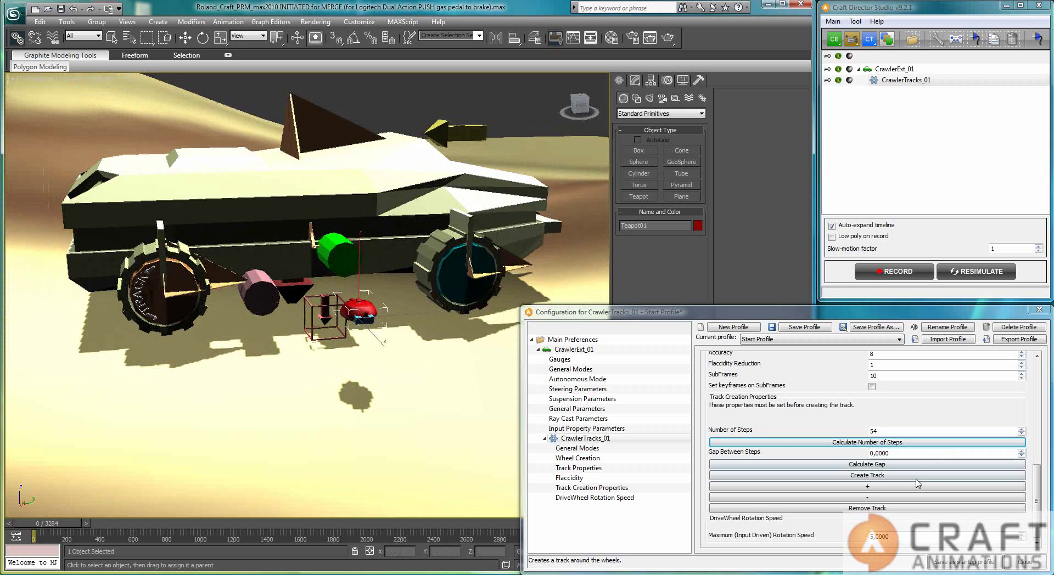
click(901, 476)
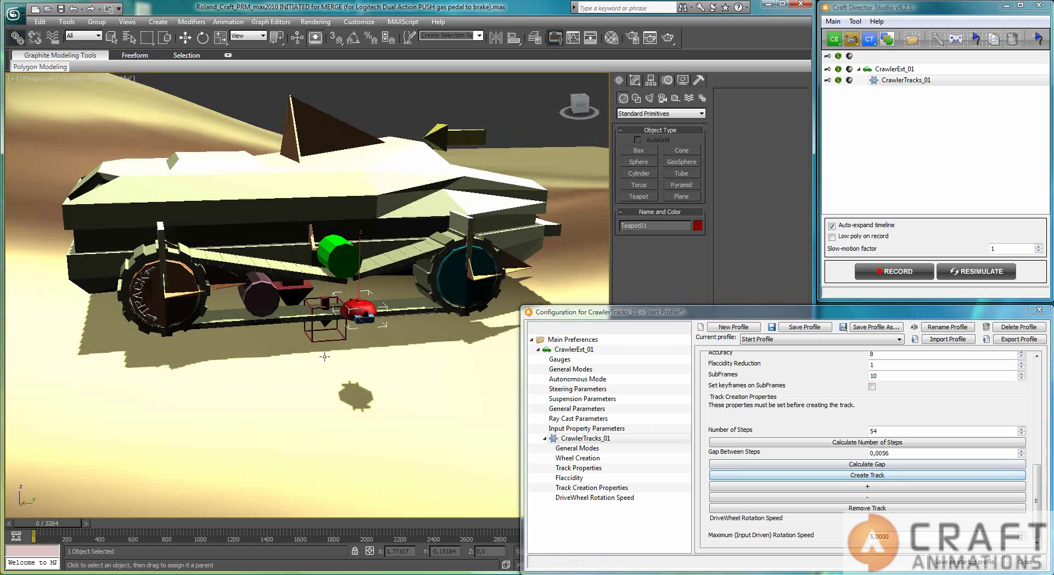
- Link the CrawlerTracks_01 gravity helper below the track to the sand terrain
alt+middle_drag(330, 335, 323, 353)
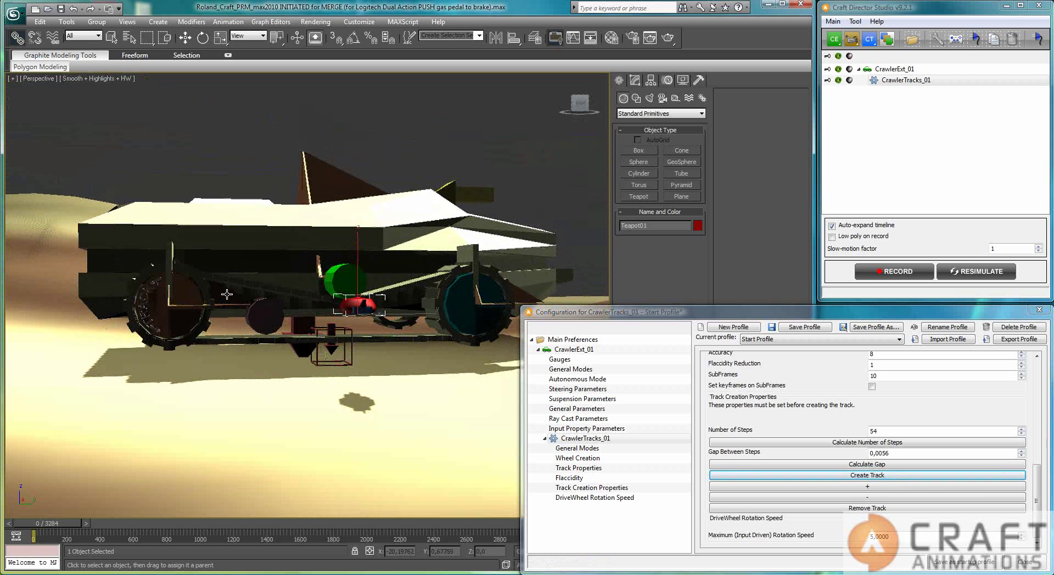
alt+middle_drag(170, 321, 263, 331)
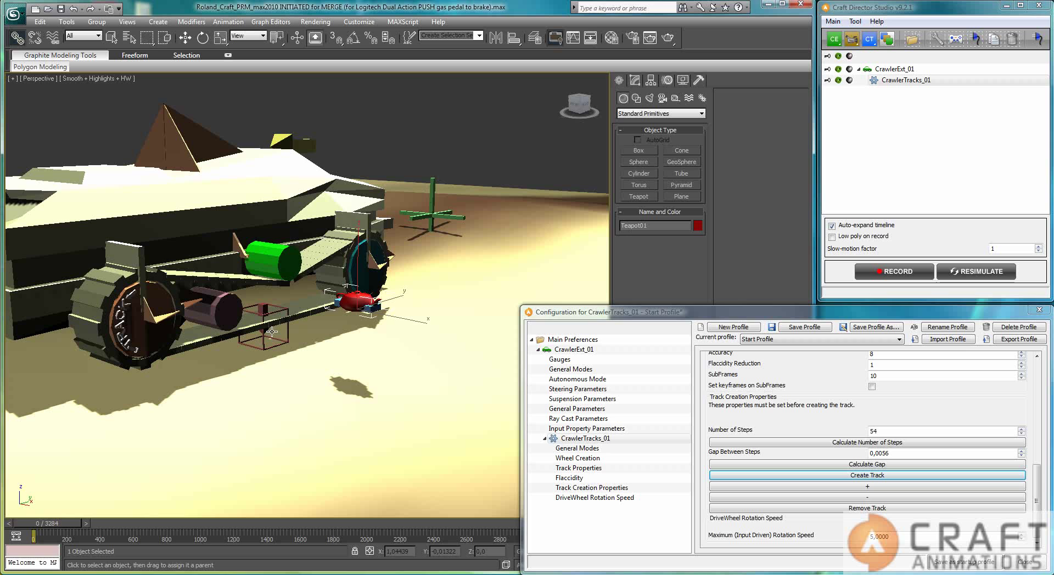
click(264, 333)
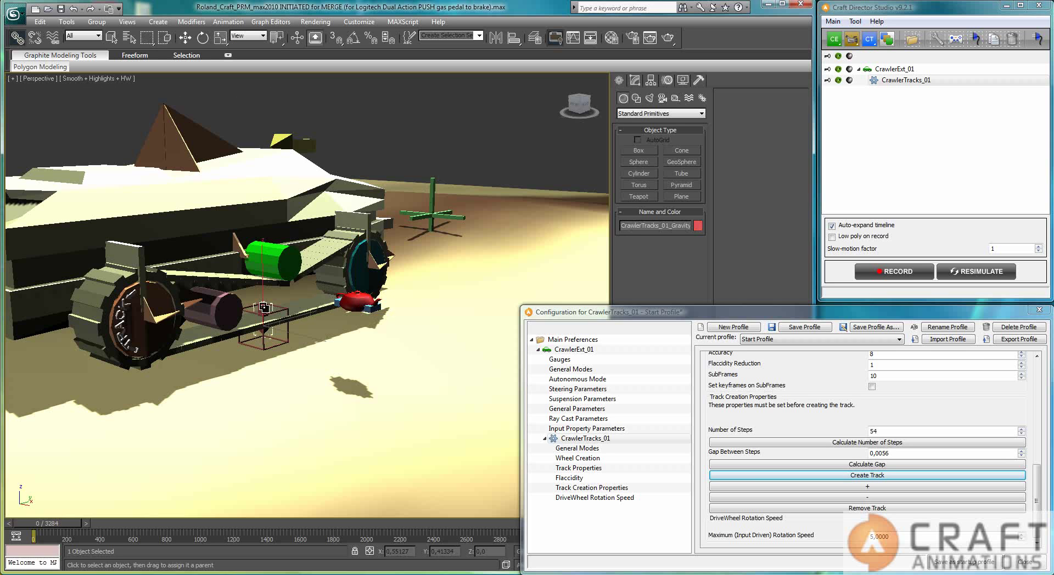
drag(308, 359, 550, 262)
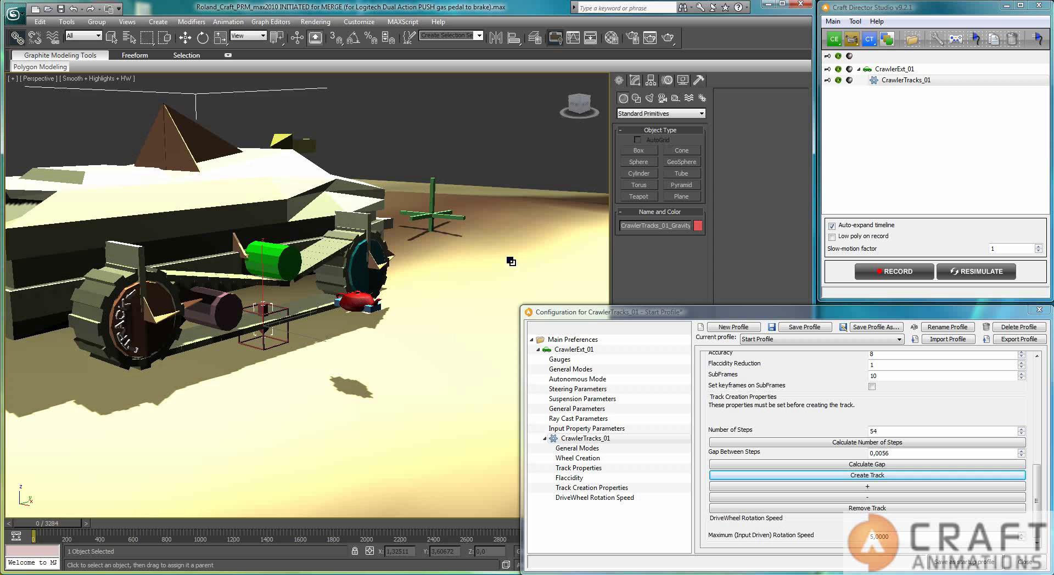
mouse_move(368, 332)
alt+middle_down()
mouse_move(332, 335)
mouse_move(358, 331)
alt+middle_up()
scroll(332, 335, up, 2)
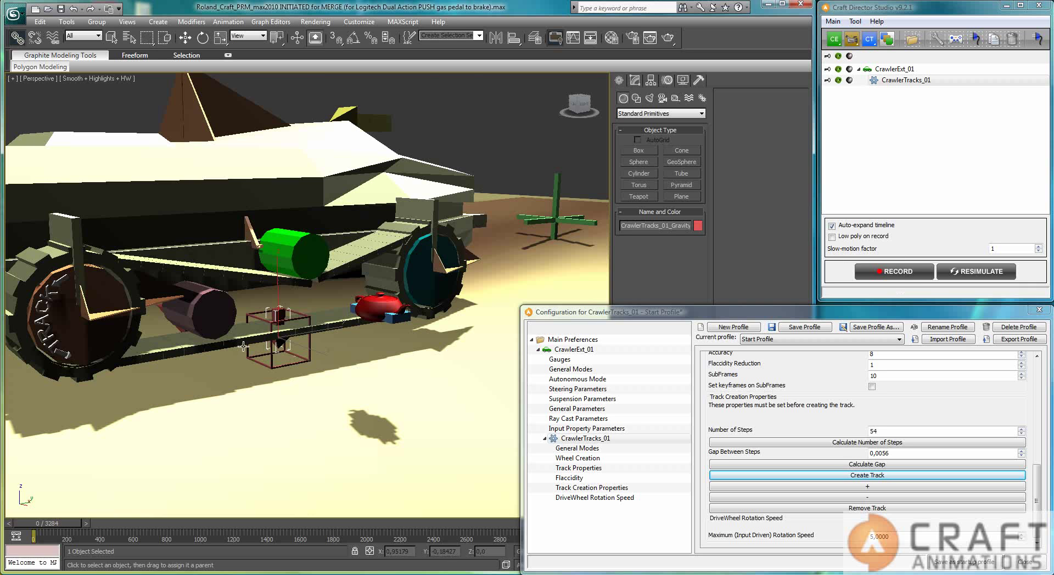
- Exclude CrawlerTracks_01 from recording and record a short pass of the CrawlerExt_01 vehicle alone
scroll(243, 346, down, 5)
scroll(244, 346, up, 2)
click(827, 81)
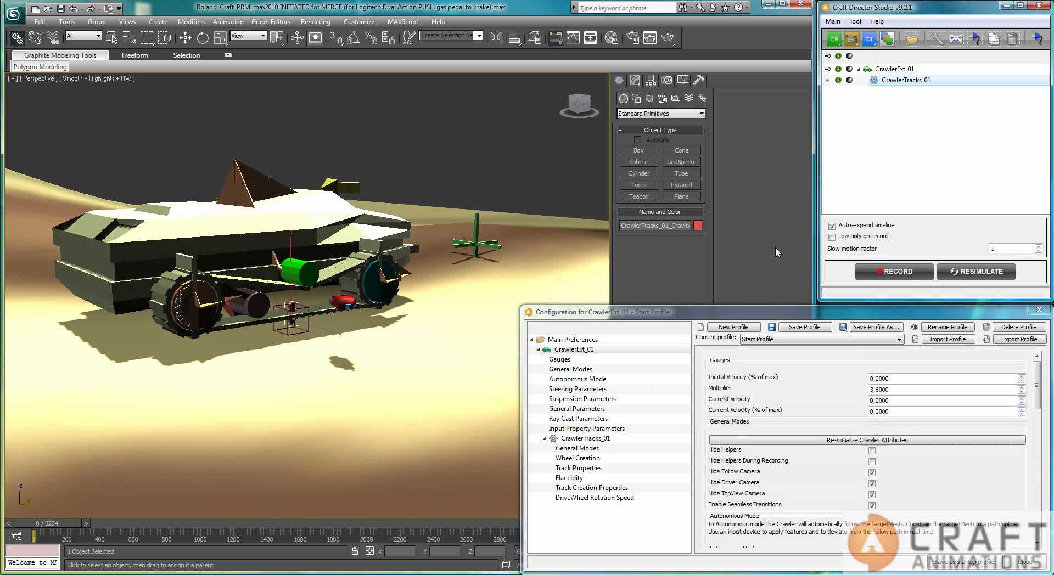
click(892, 271)
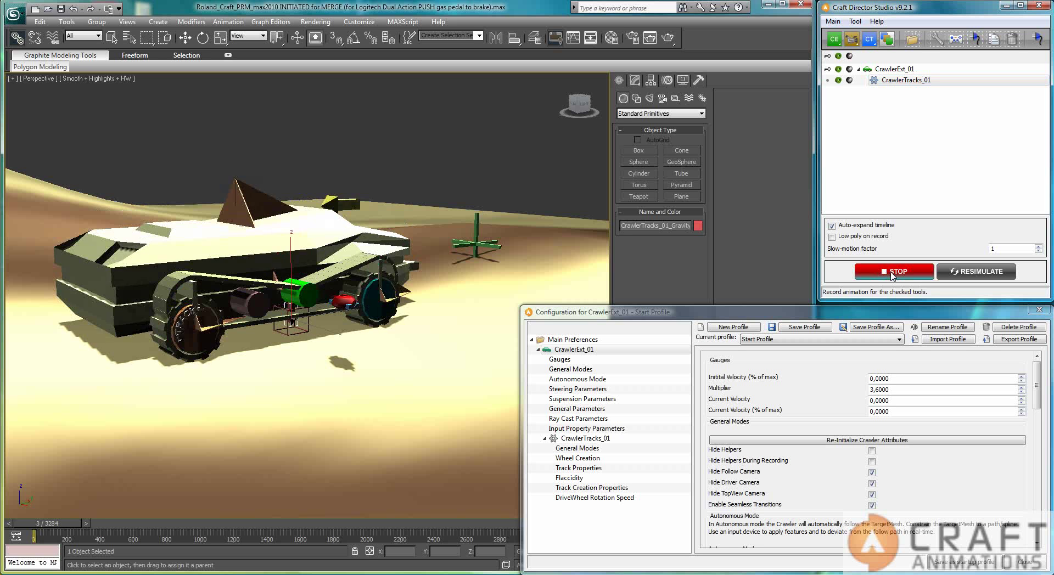
click(893, 272)
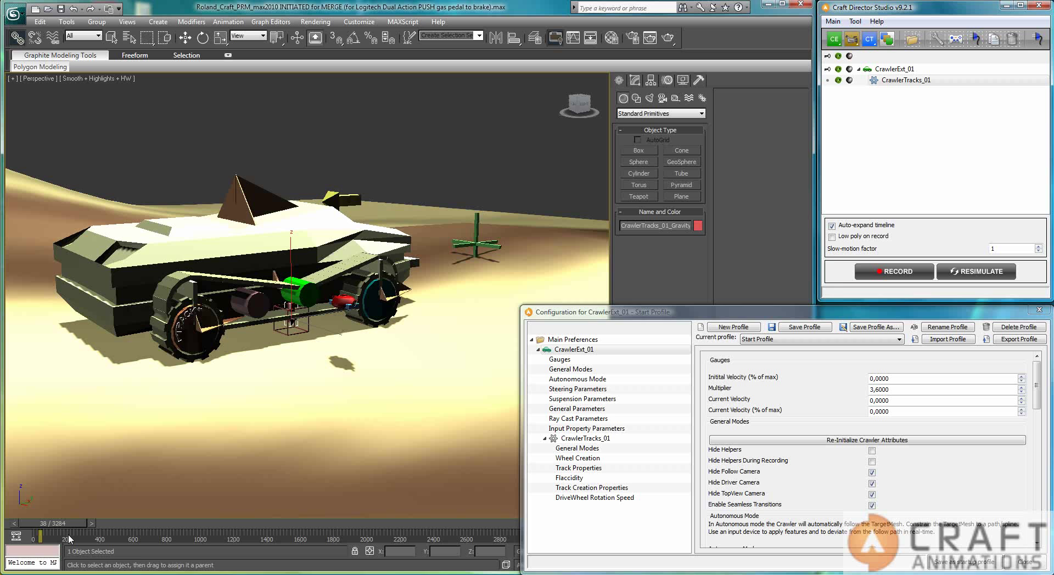
- Return the timeline to frame 0 and link the purple CrawlerTracks_01 support wheel to the vehicle body
mouse_move(73, 526)
mouse_down()
mouse_move(63, 528)
mouse_move(80, 529)
mouse_up()
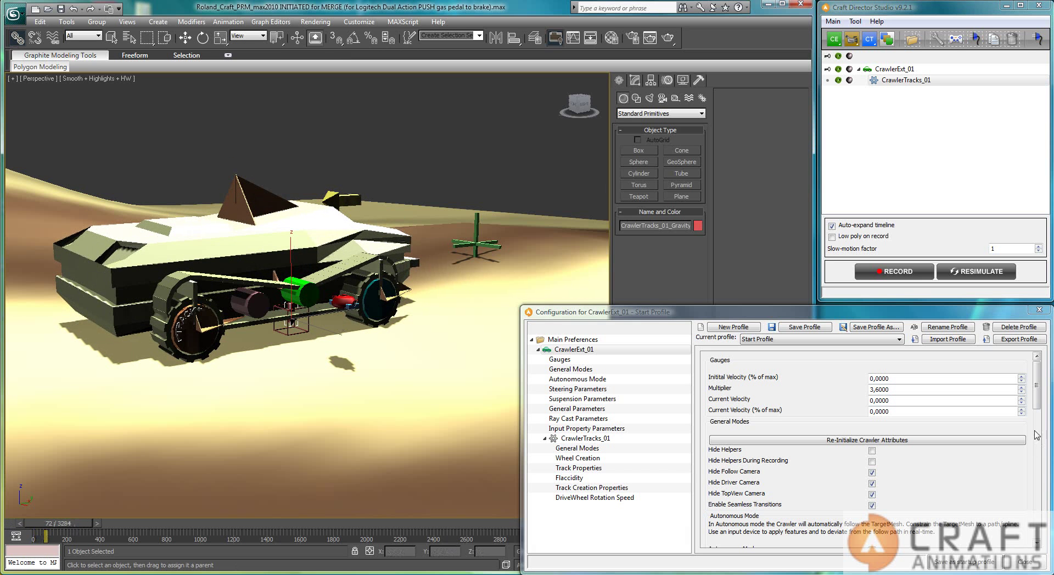
drag(1037, 373, 1022, 513)
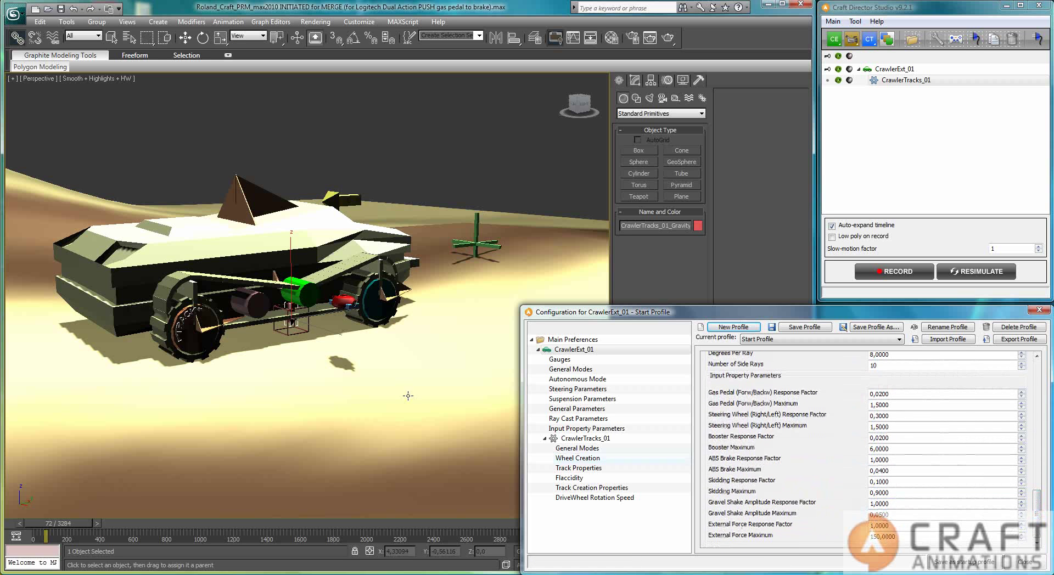
drag(71, 527, 35, 529)
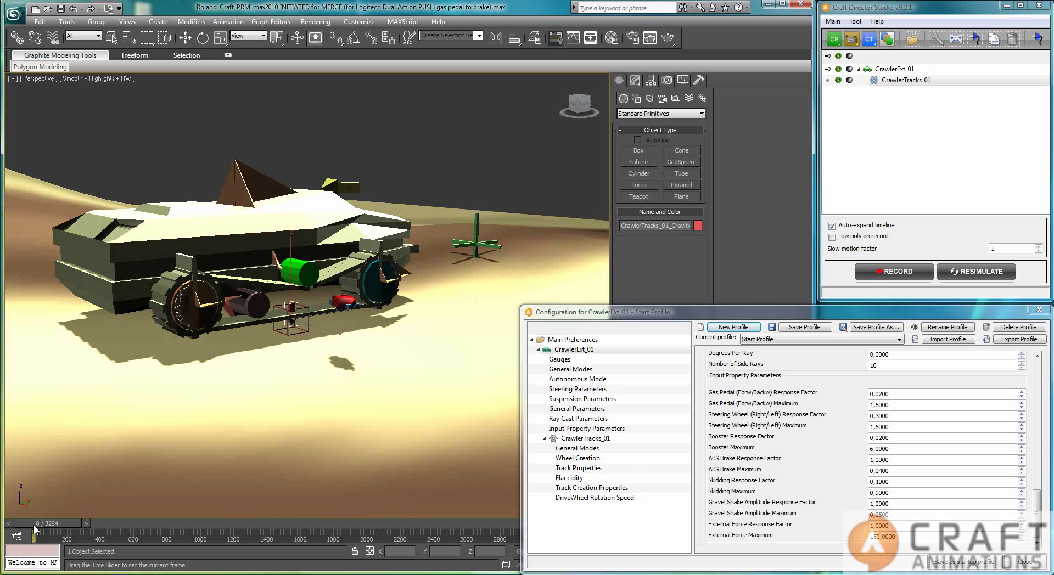
click(249, 300)
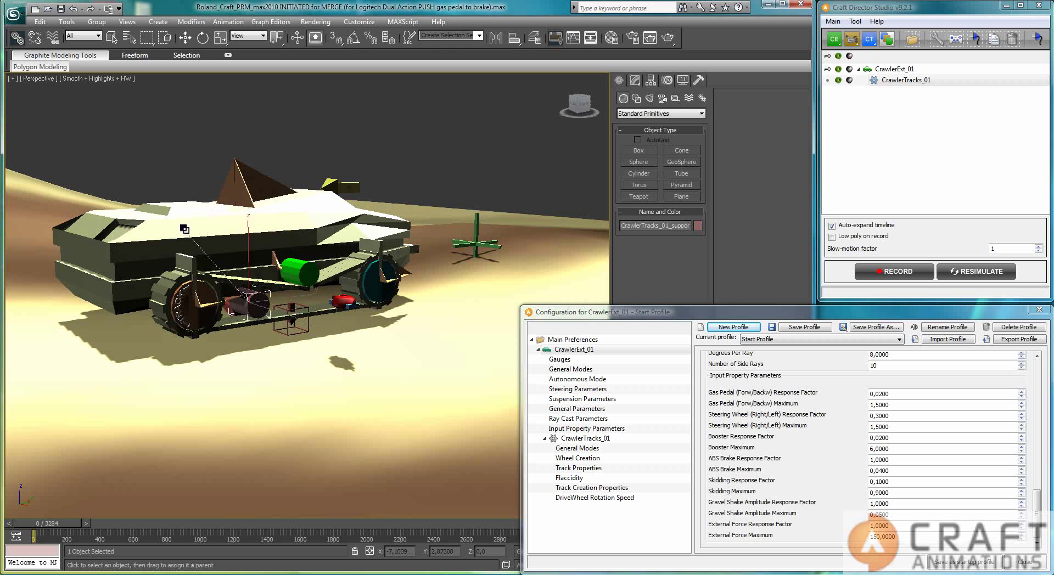
- Move to frame 34, remove the CrawlerTracks_01 track and create it again around the settled wheels
drag(64, 524, 69, 524)
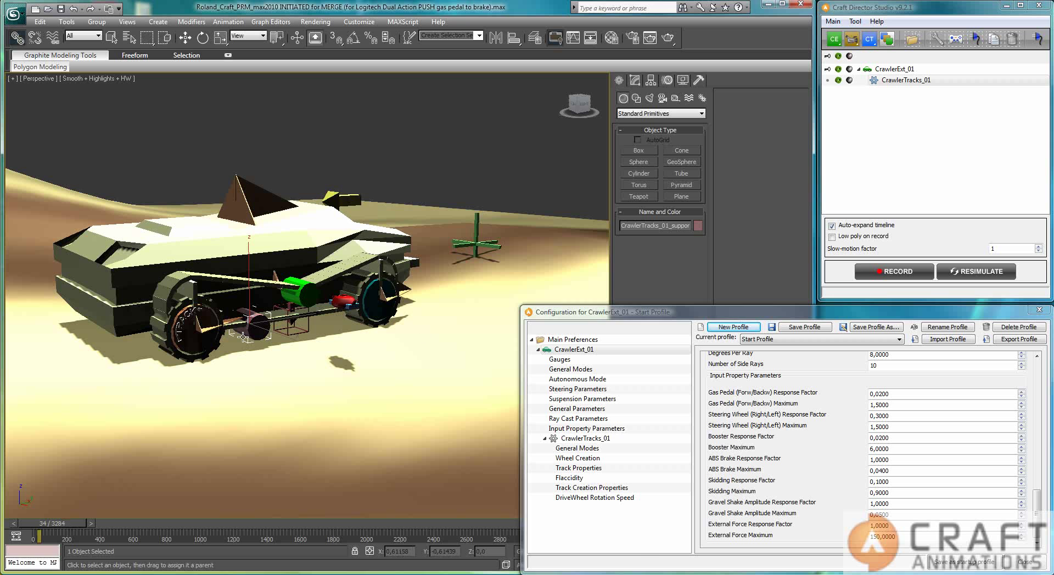
click(1037, 355)
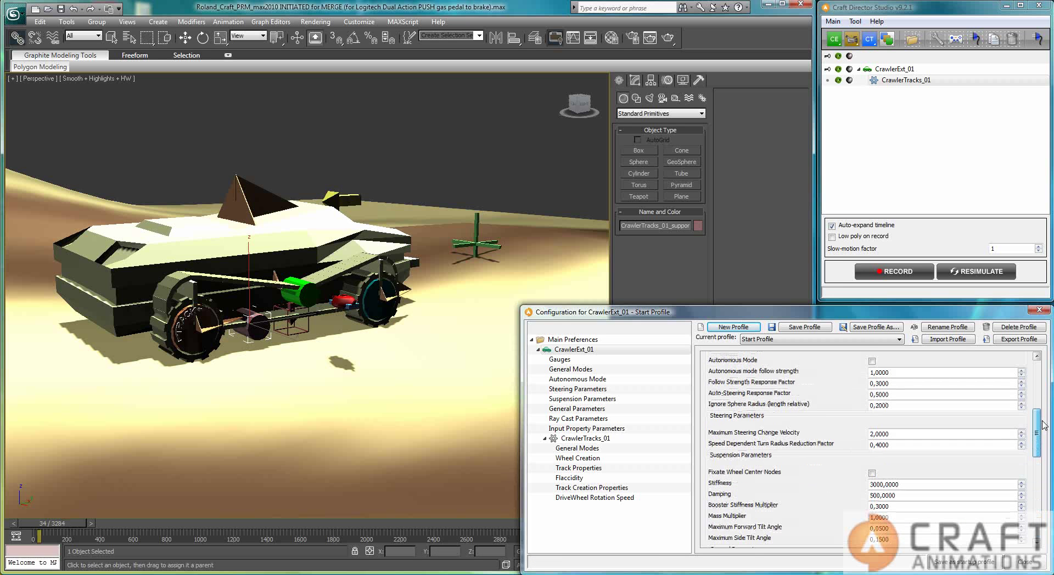
click(906, 81)
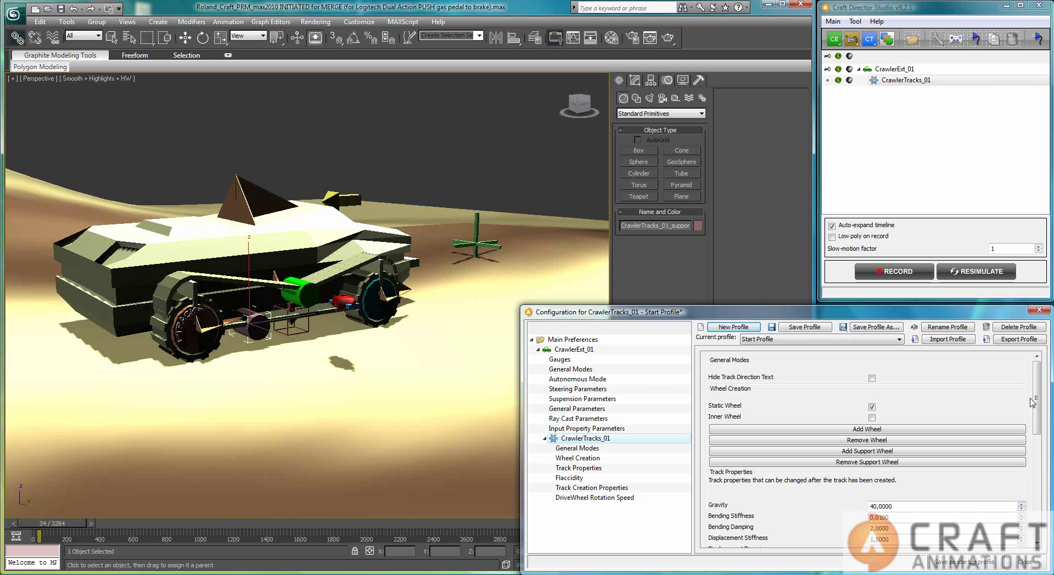
click(1037, 546)
click(871, 508)
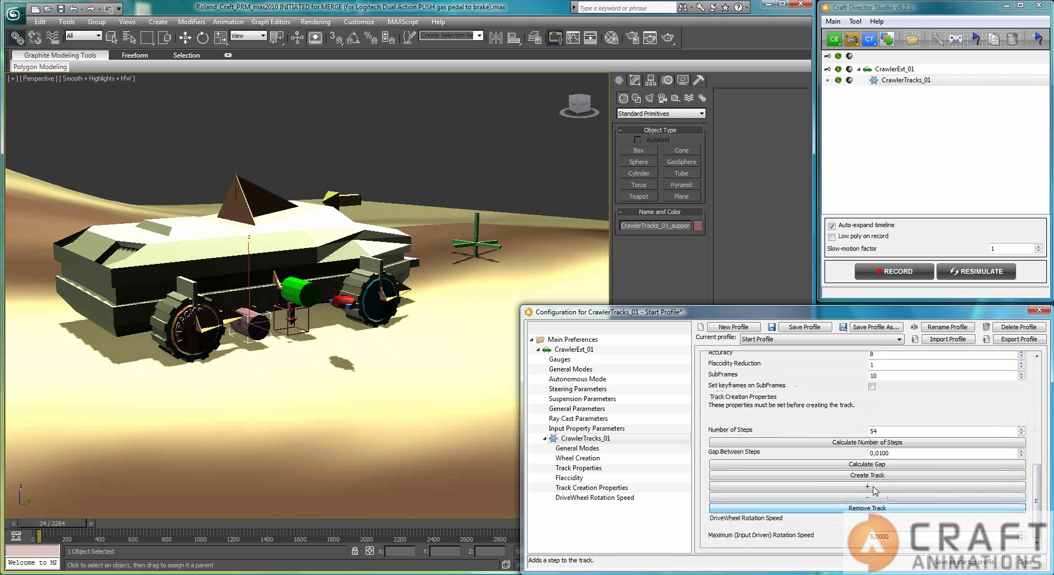
click(871, 476)
- Include CrawlerTracks_01 in the recording again and record the vehicle driving together with its track
click(902, 273)
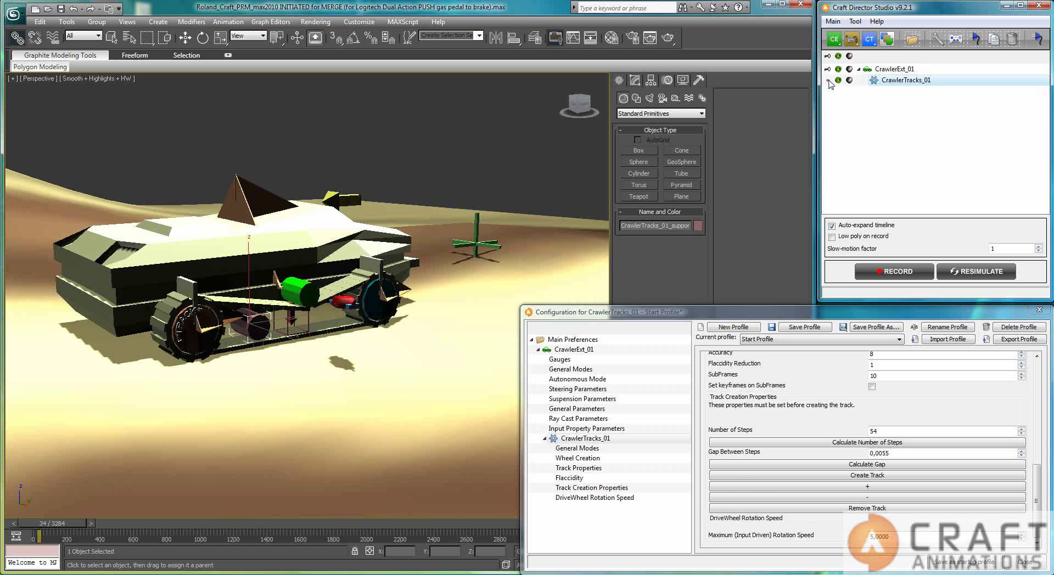
click(900, 275)
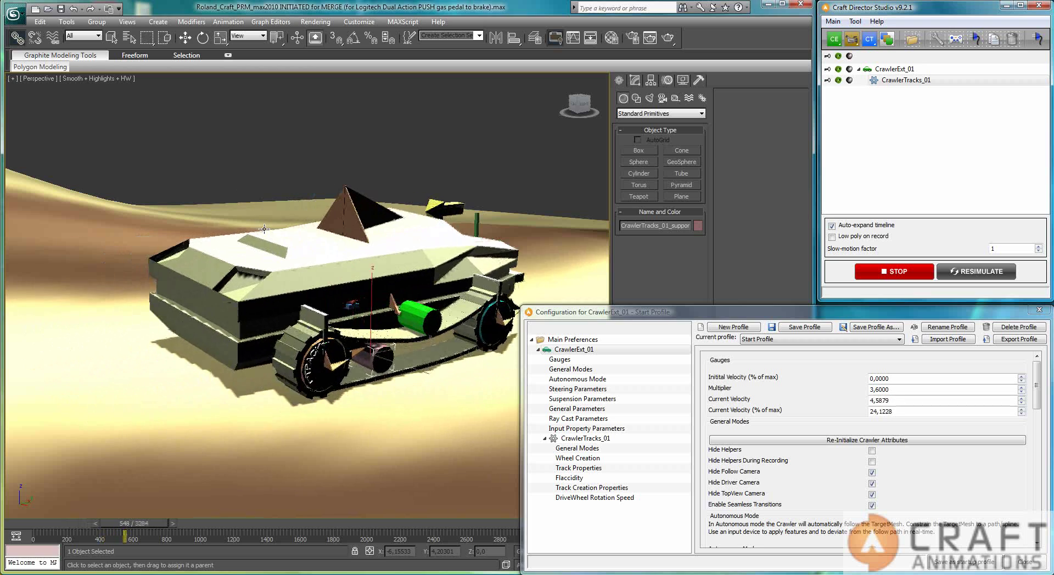
click(911, 270)
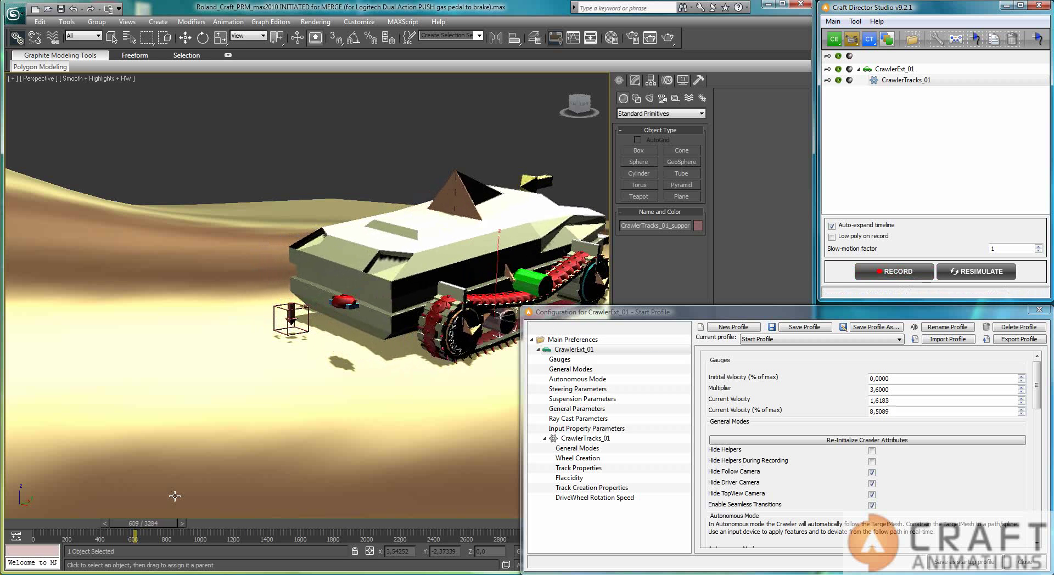
- Return the timeline to frame 0 and deactivate the CrawlerTracks_01 tool for playback
drag(151, 524, 34, 537)
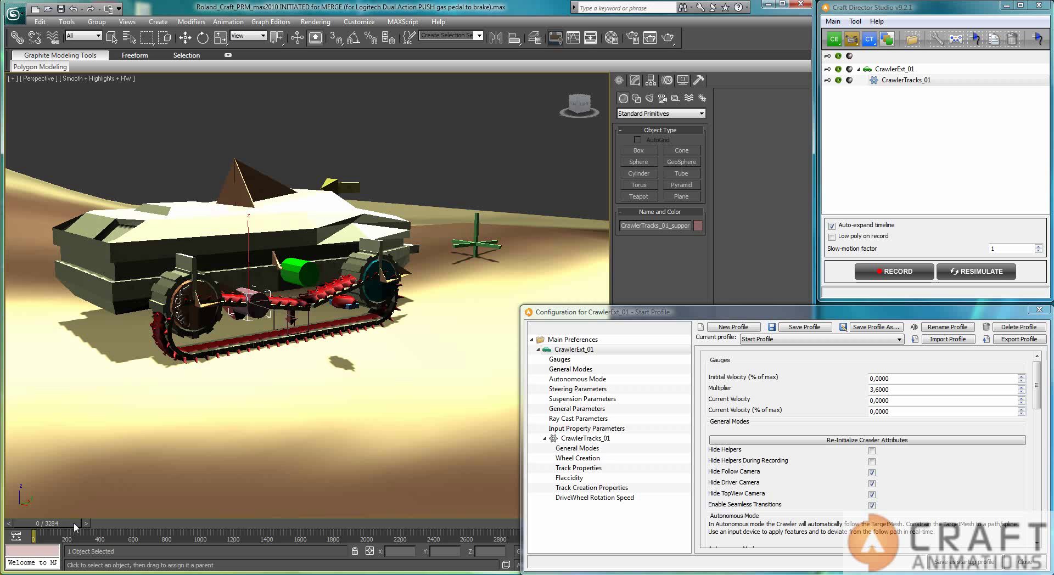
click(850, 81)
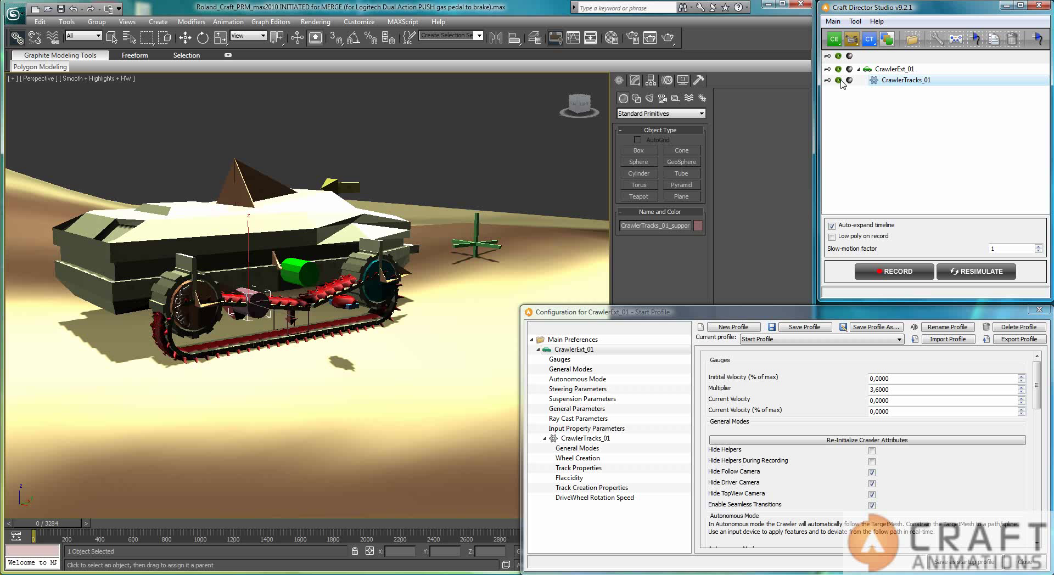
click(838, 80)
- Close the configuration window and play the recorded vehicle and track animation in the viewport
drag(74, 526, 89, 525)
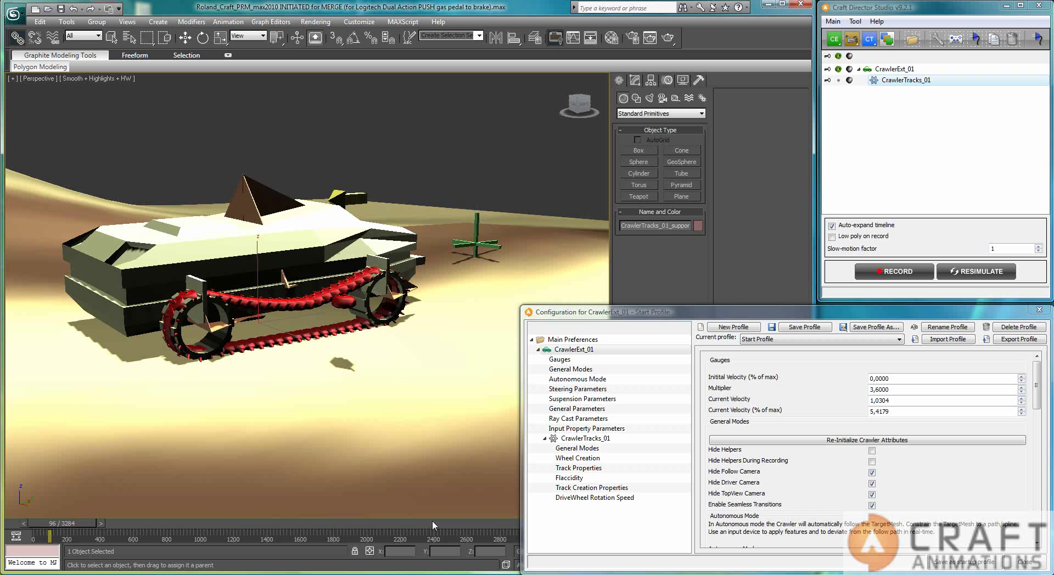
click(1039, 309)
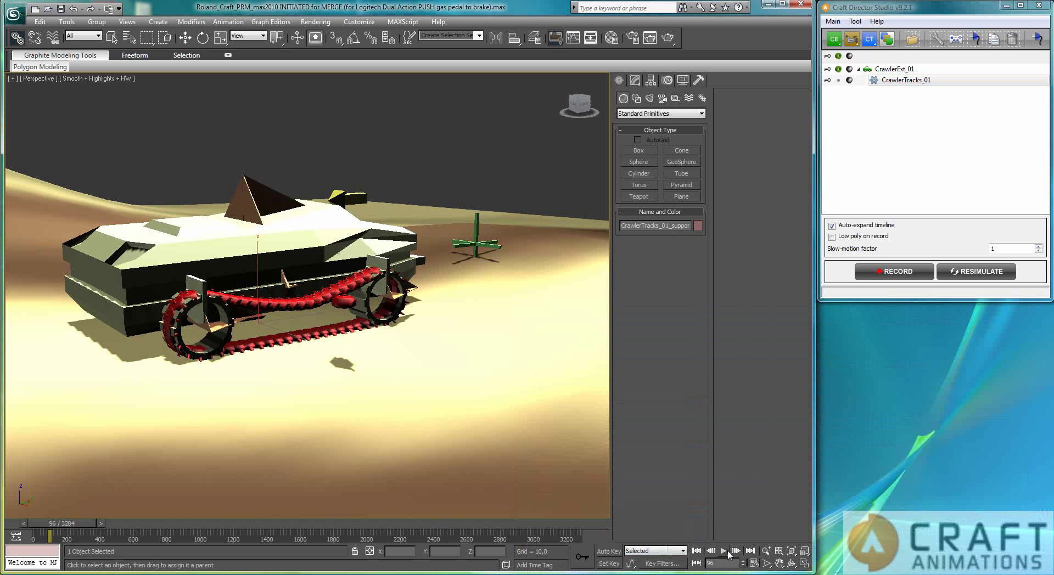
click(726, 551)
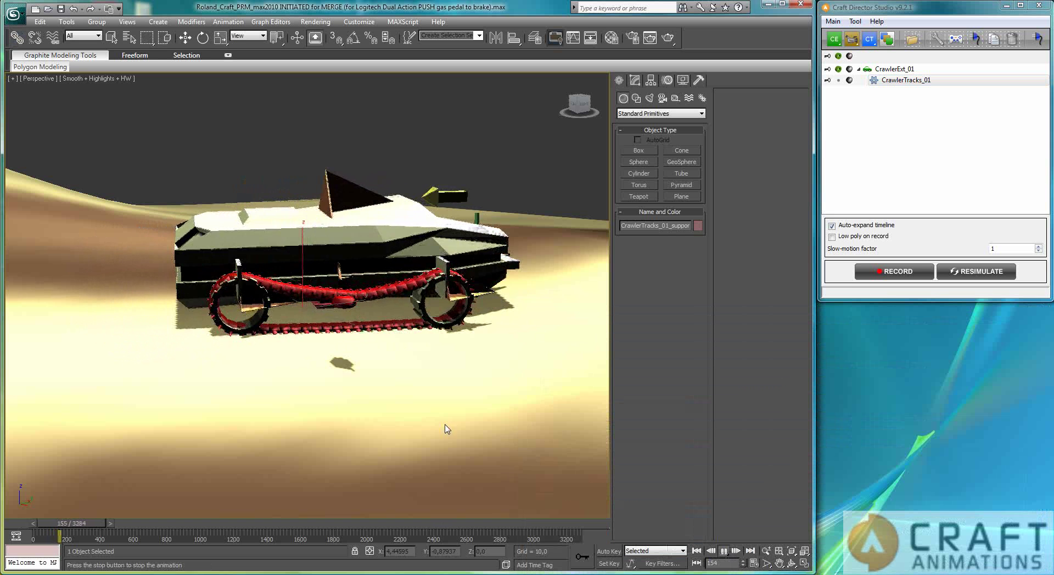